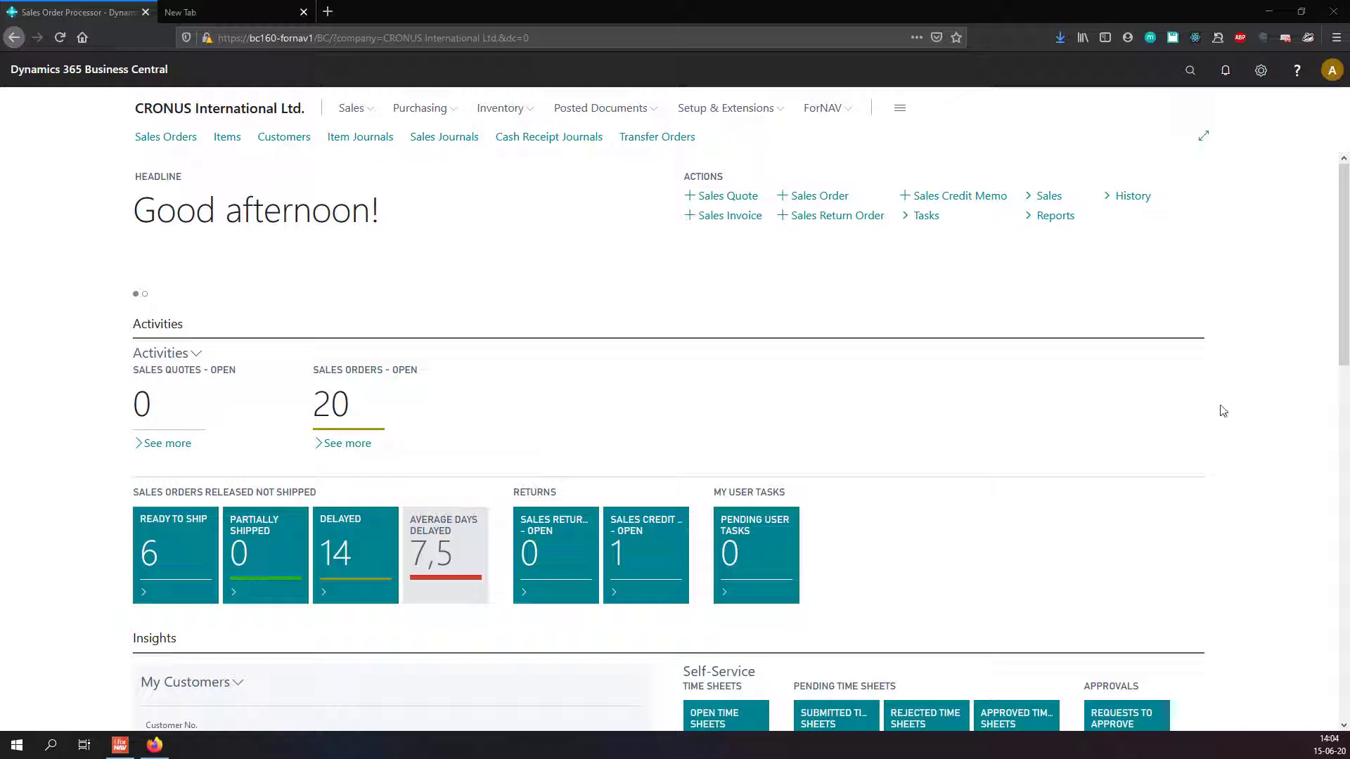
Open the ForNAV Standard Reports list and scroll down to the Sales Template report.
left_click(837, 113)
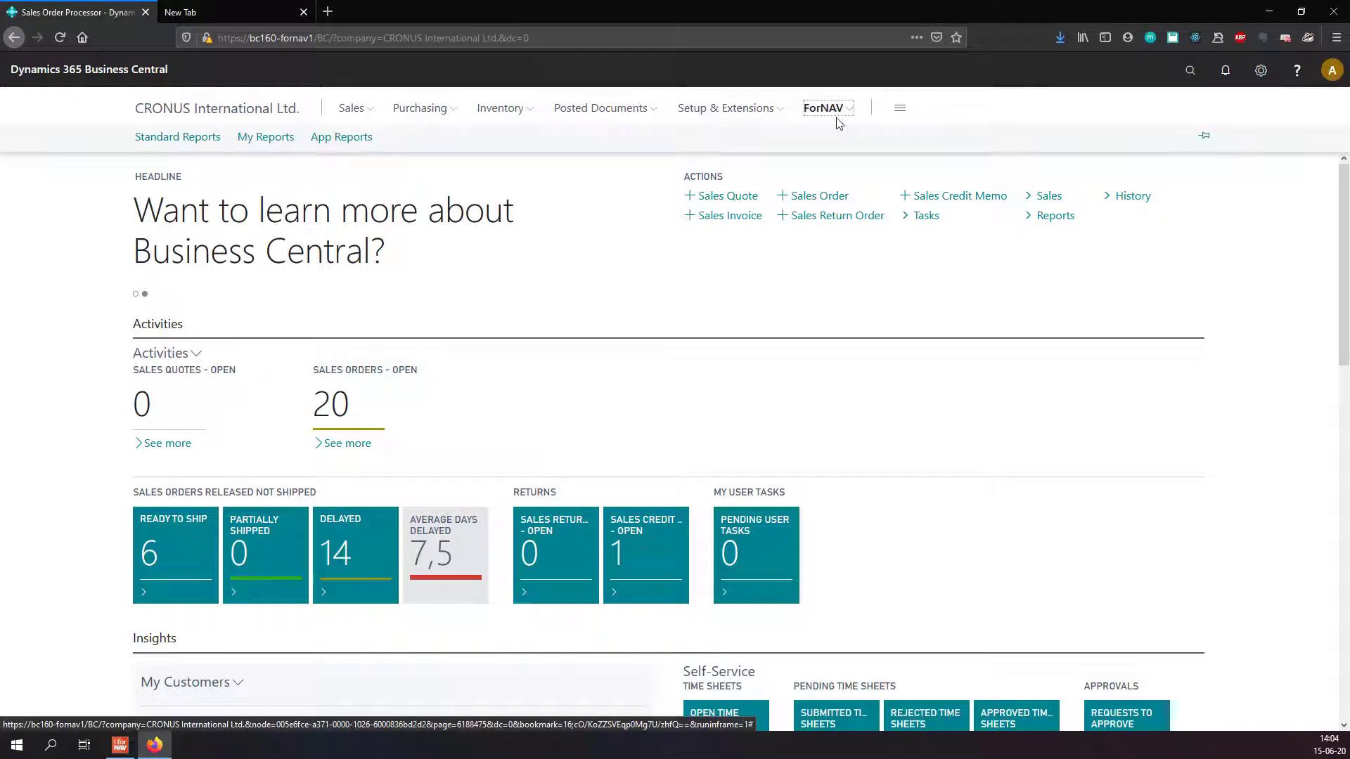
left_click(218, 140)
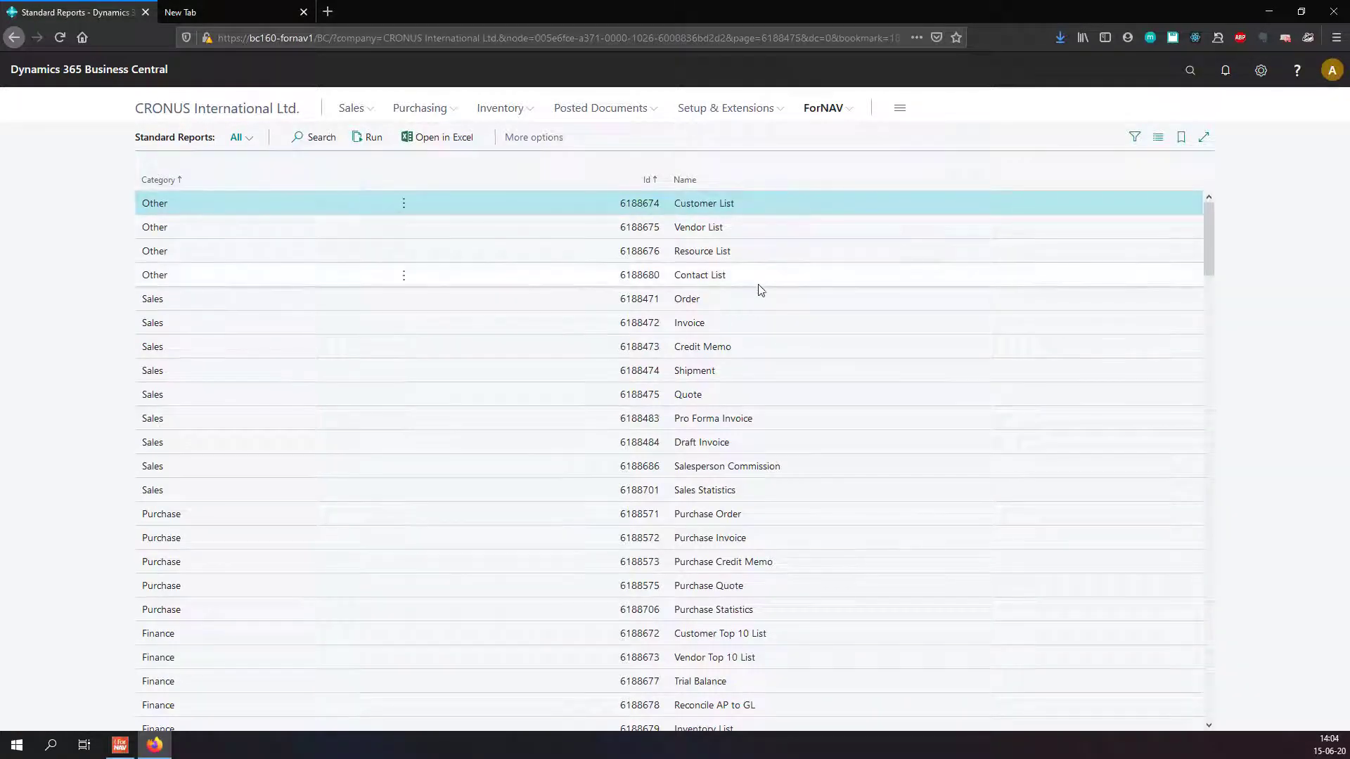
scroll(761, 290, "down", 6)
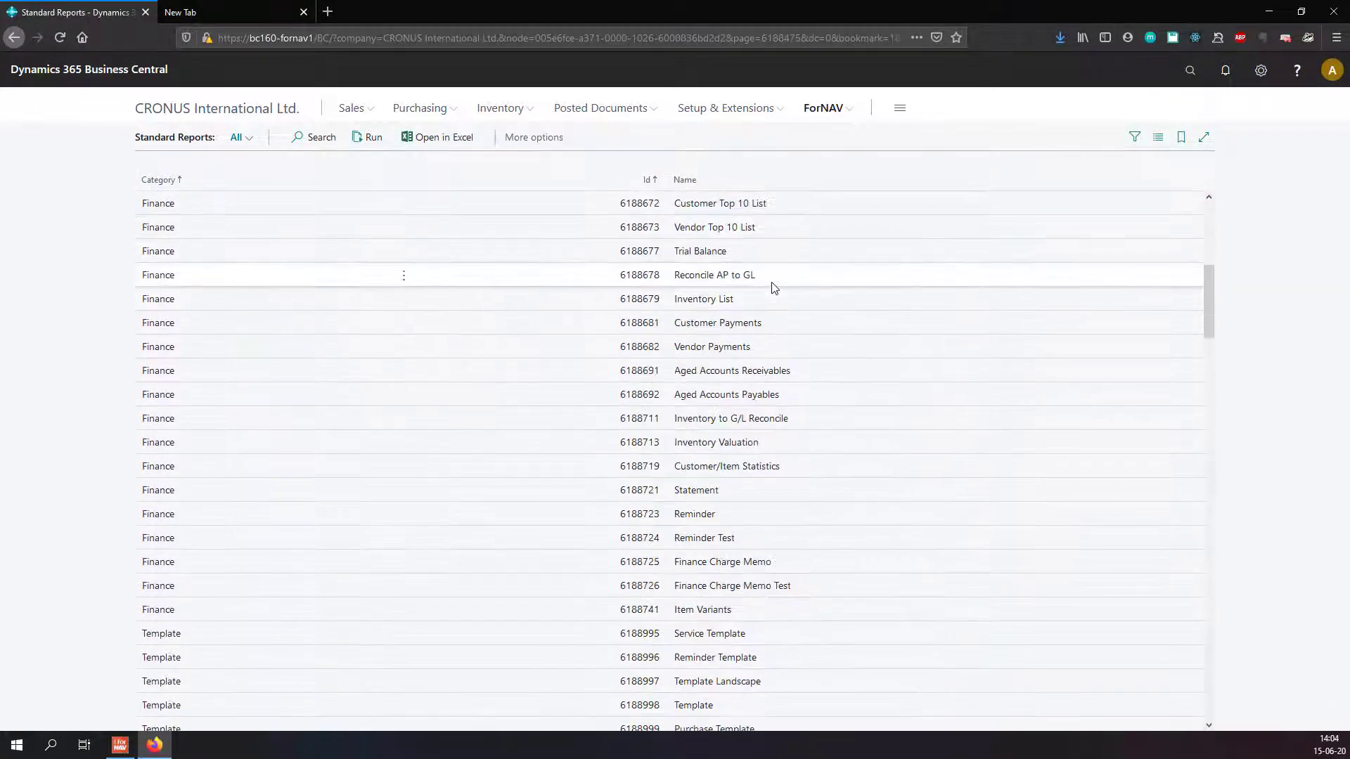
scroll(774, 288, "down", 4)
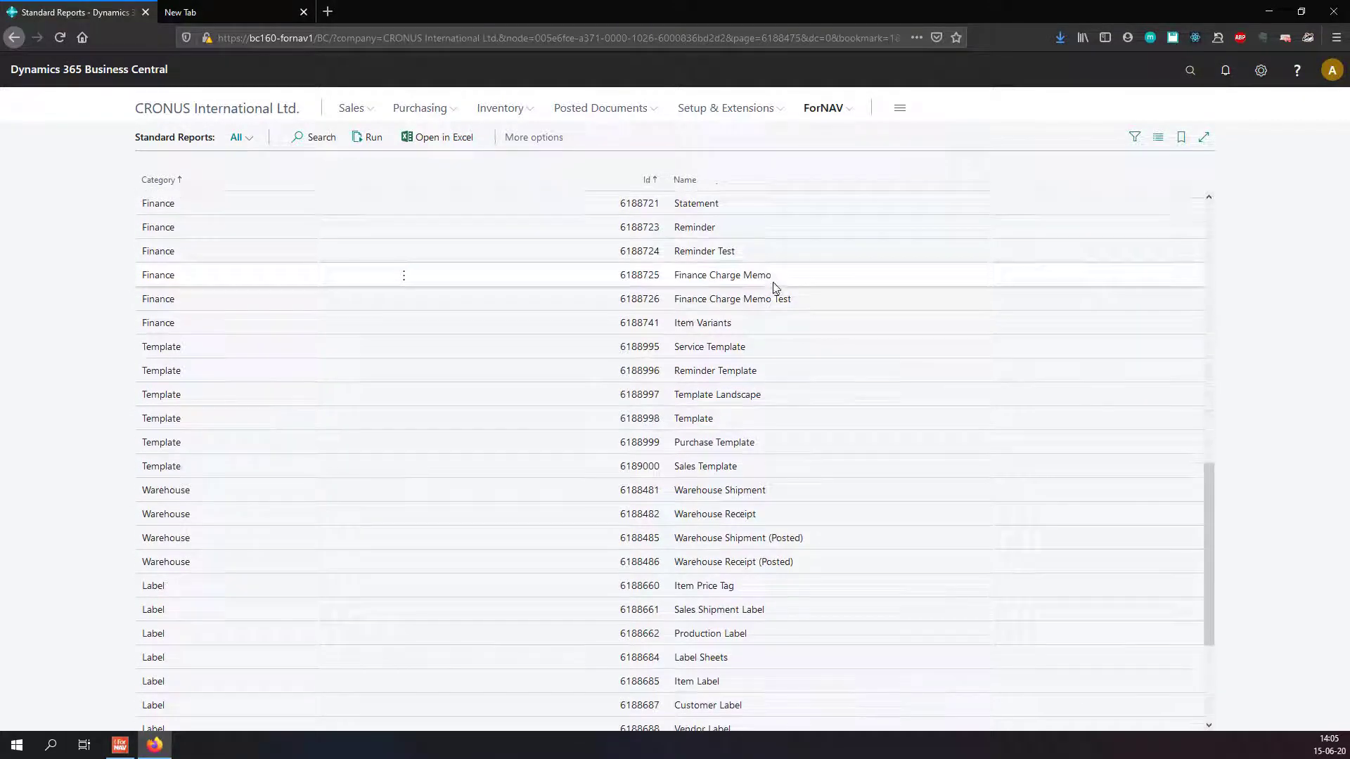
scroll(774, 288, "down", 1)
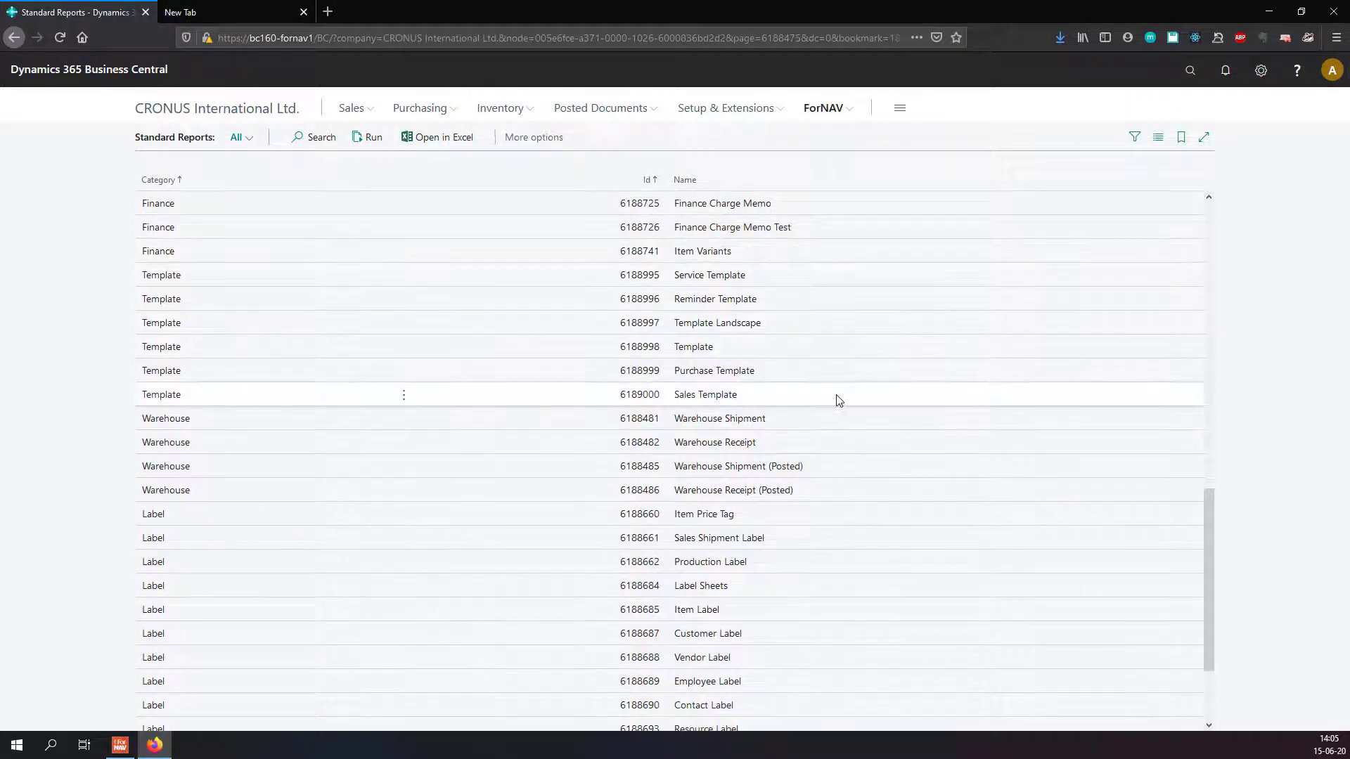
left_click(805, 394)
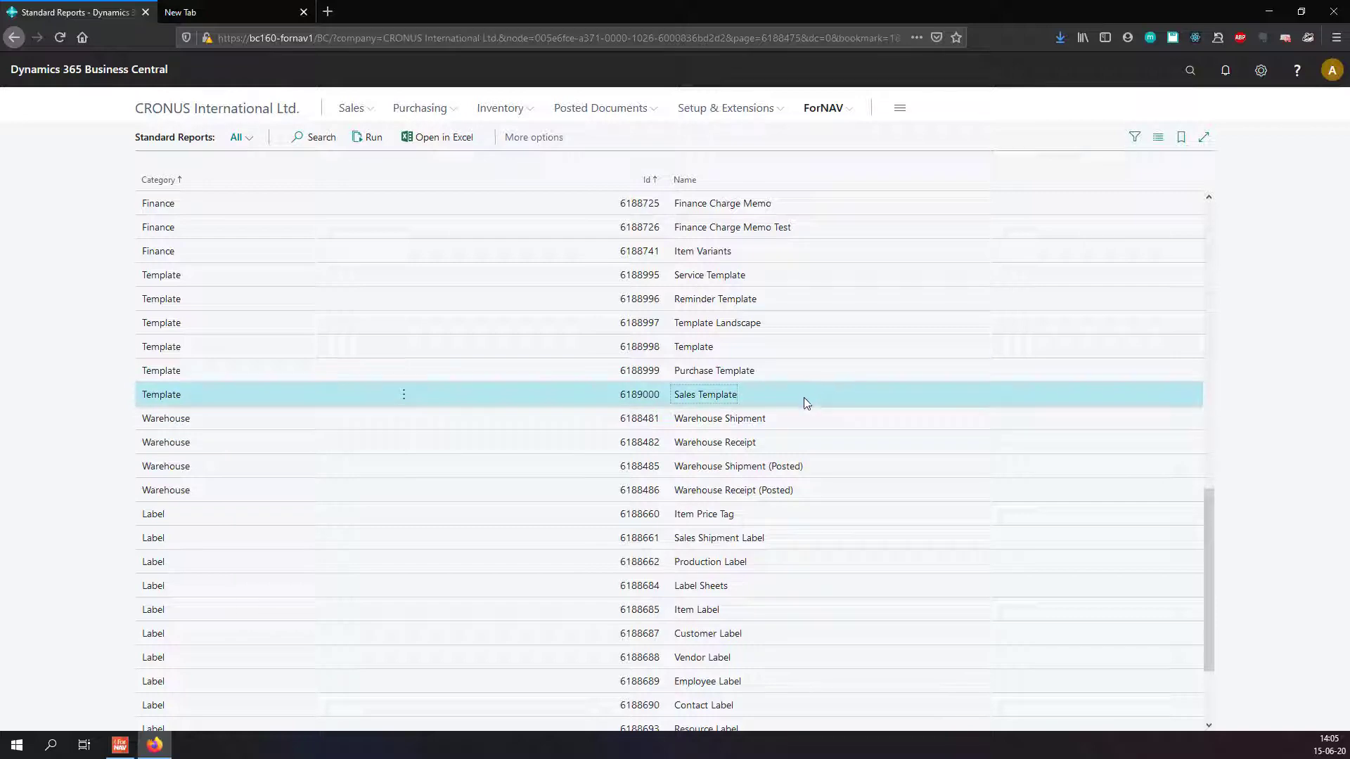
left_click(373, 140)
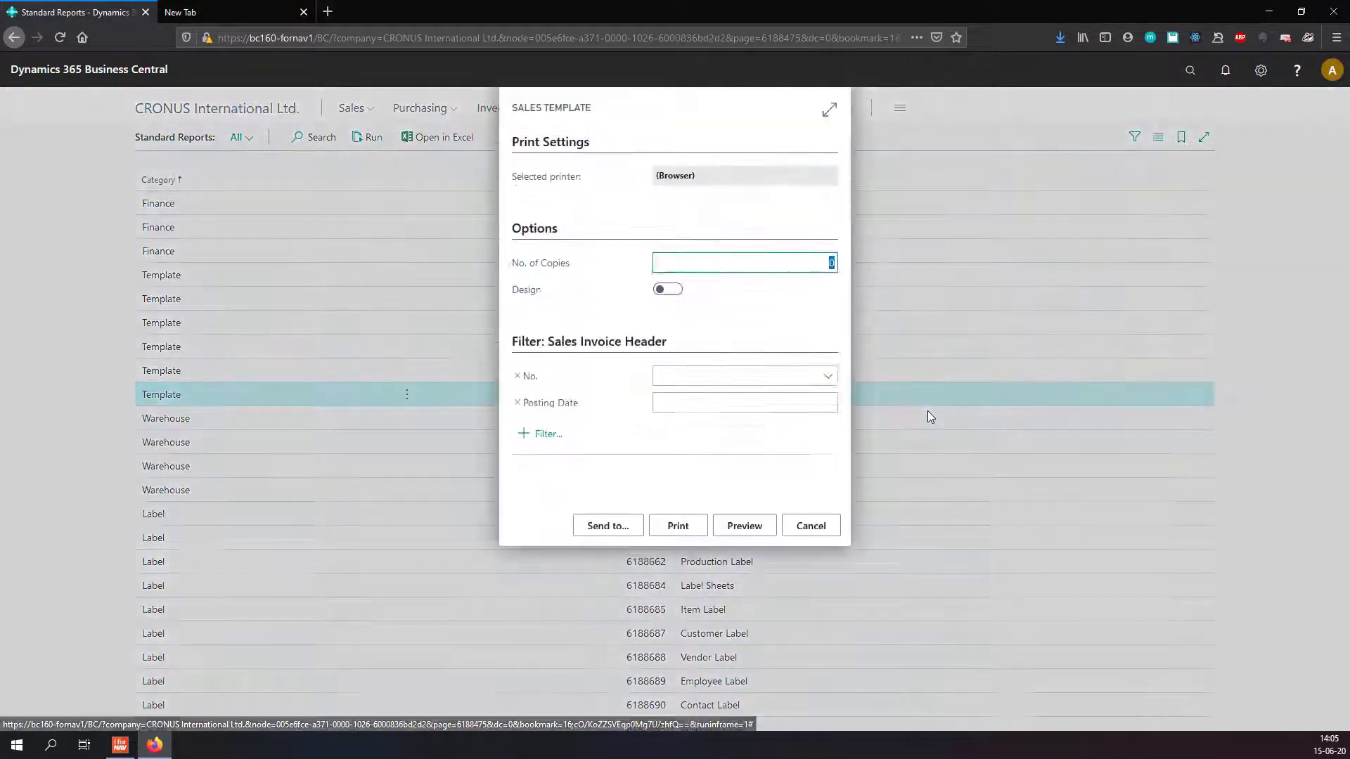
left_click(828, 377)
left_click(709, 440)
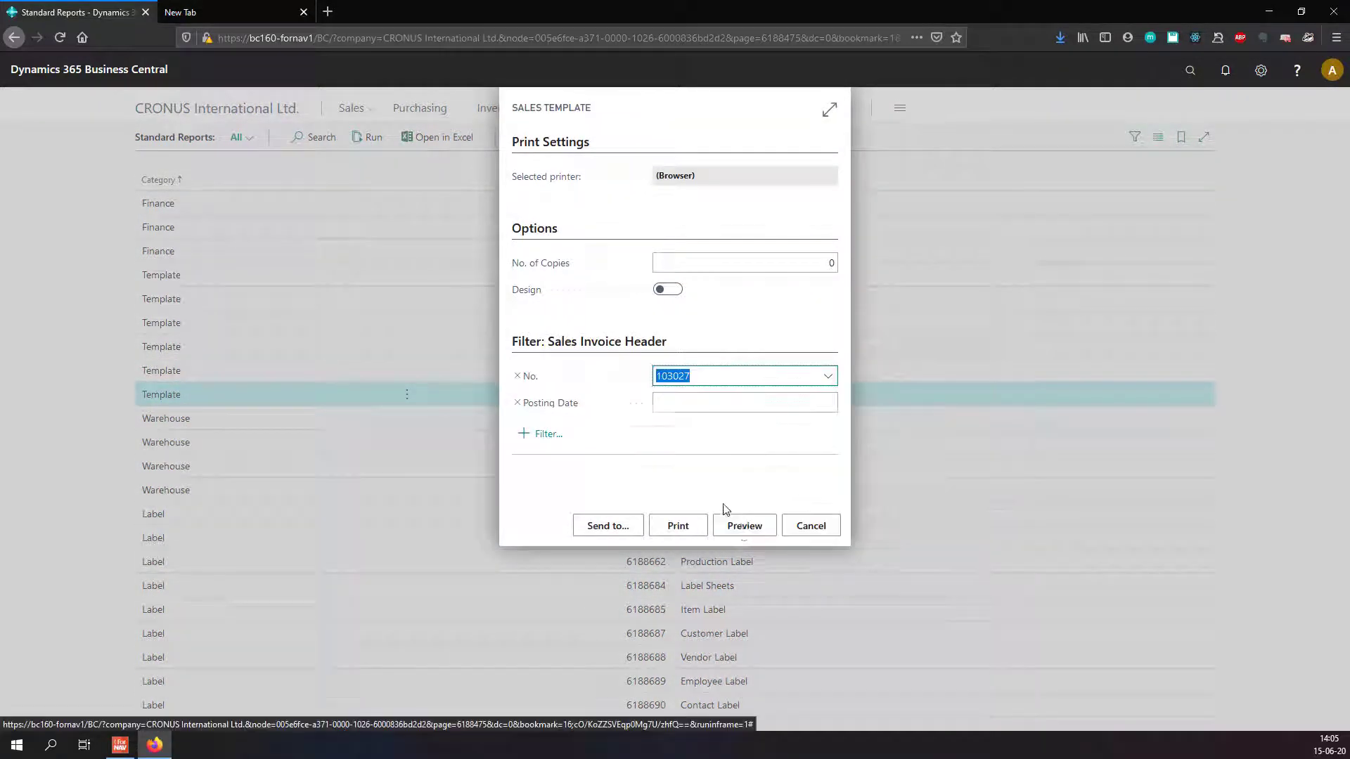
left_click(744, 527)
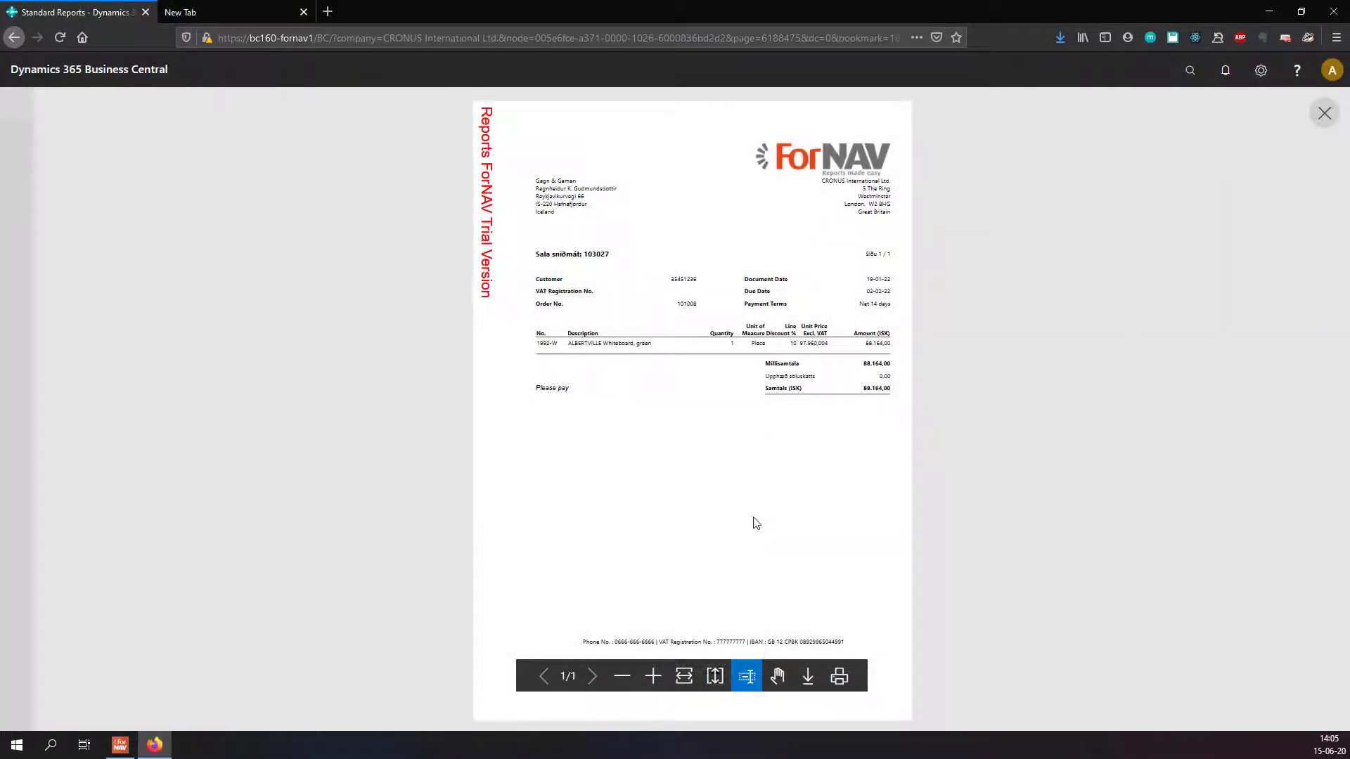
left_click(652, 676)
scroll(787, 555, "up", 4)
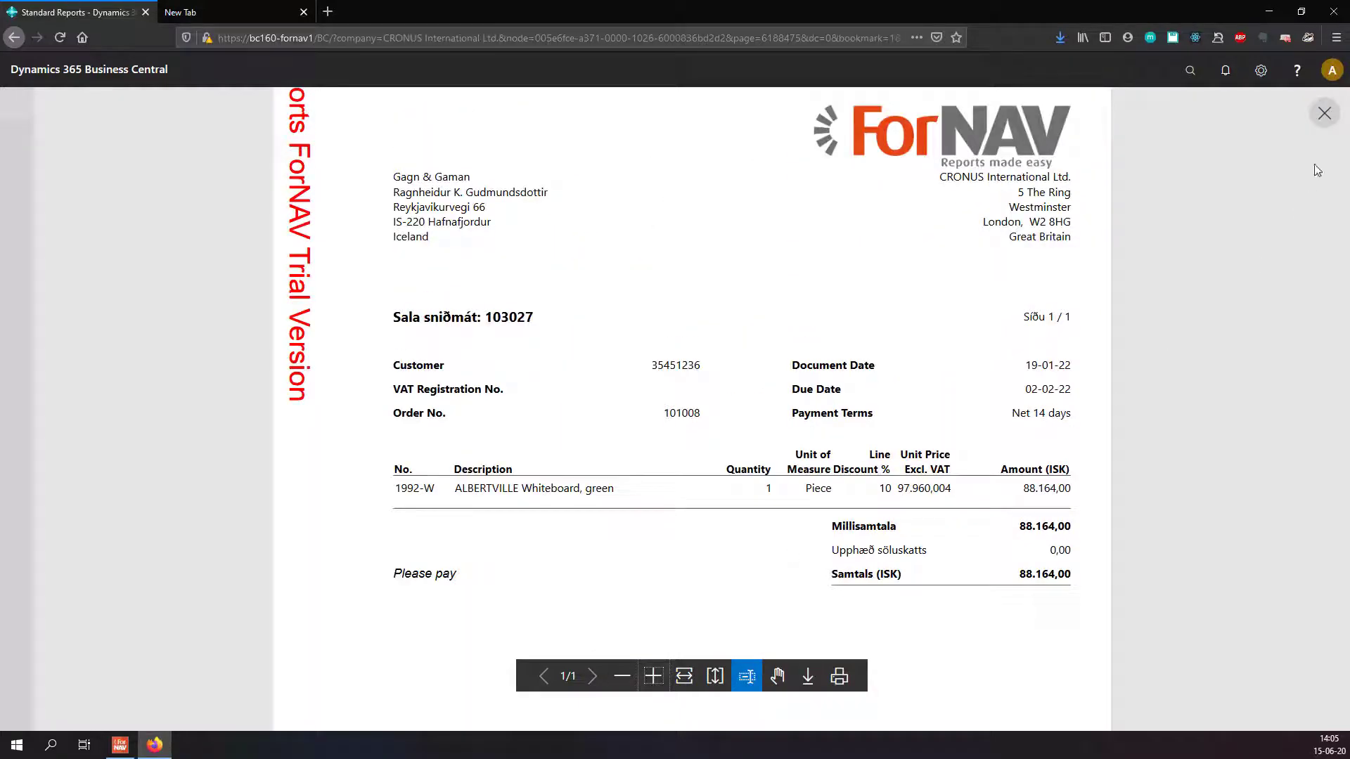
left_click(1324, 113)
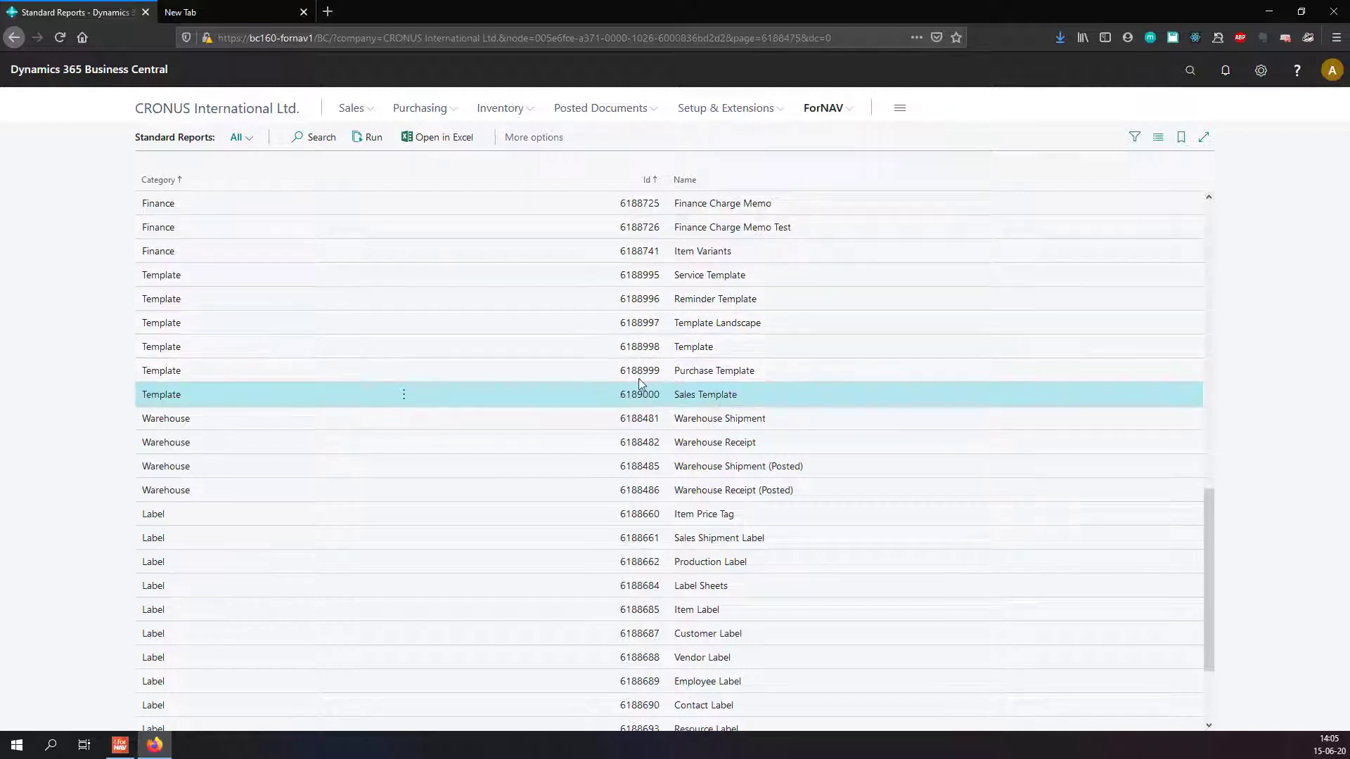
Run the Sales Template report with Design on to load its layout into ForNAV Report Designer.
left_click(375, 139)
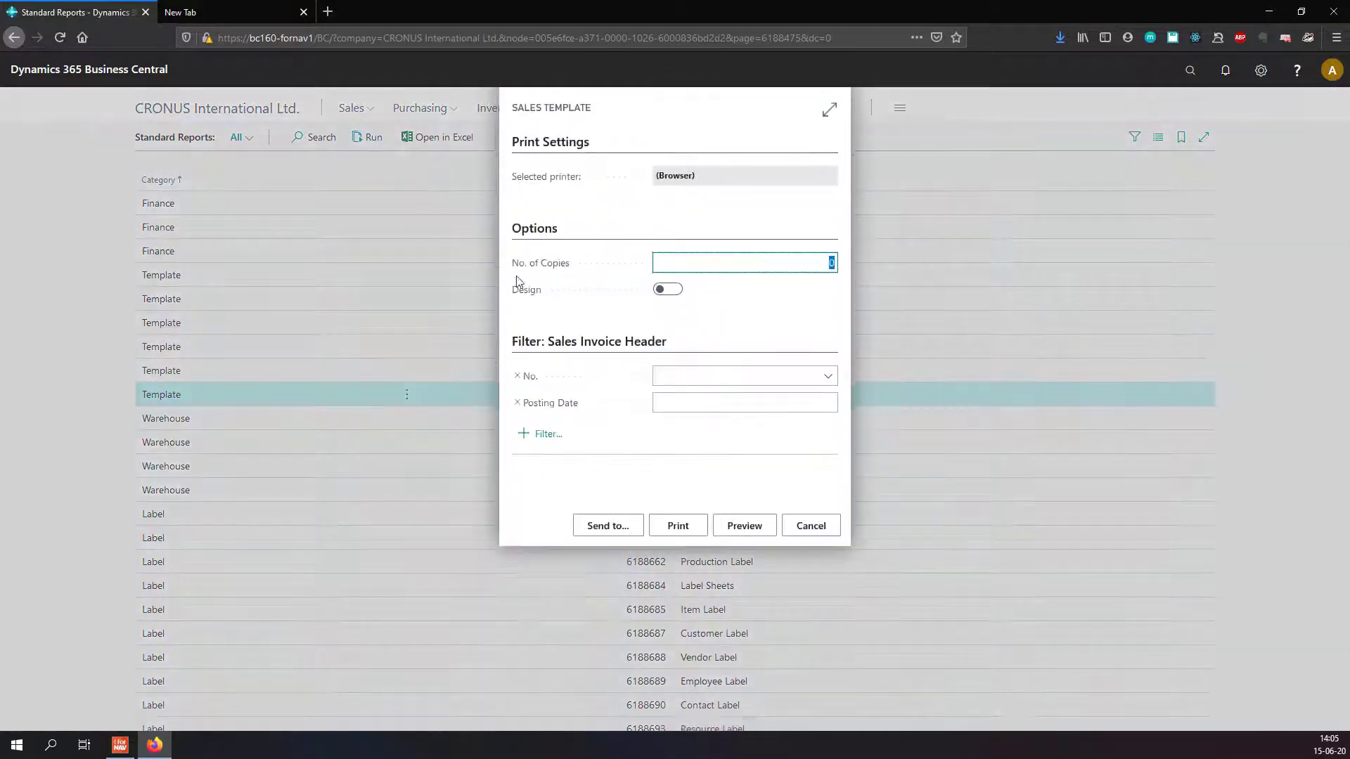
left_click(666, 289)
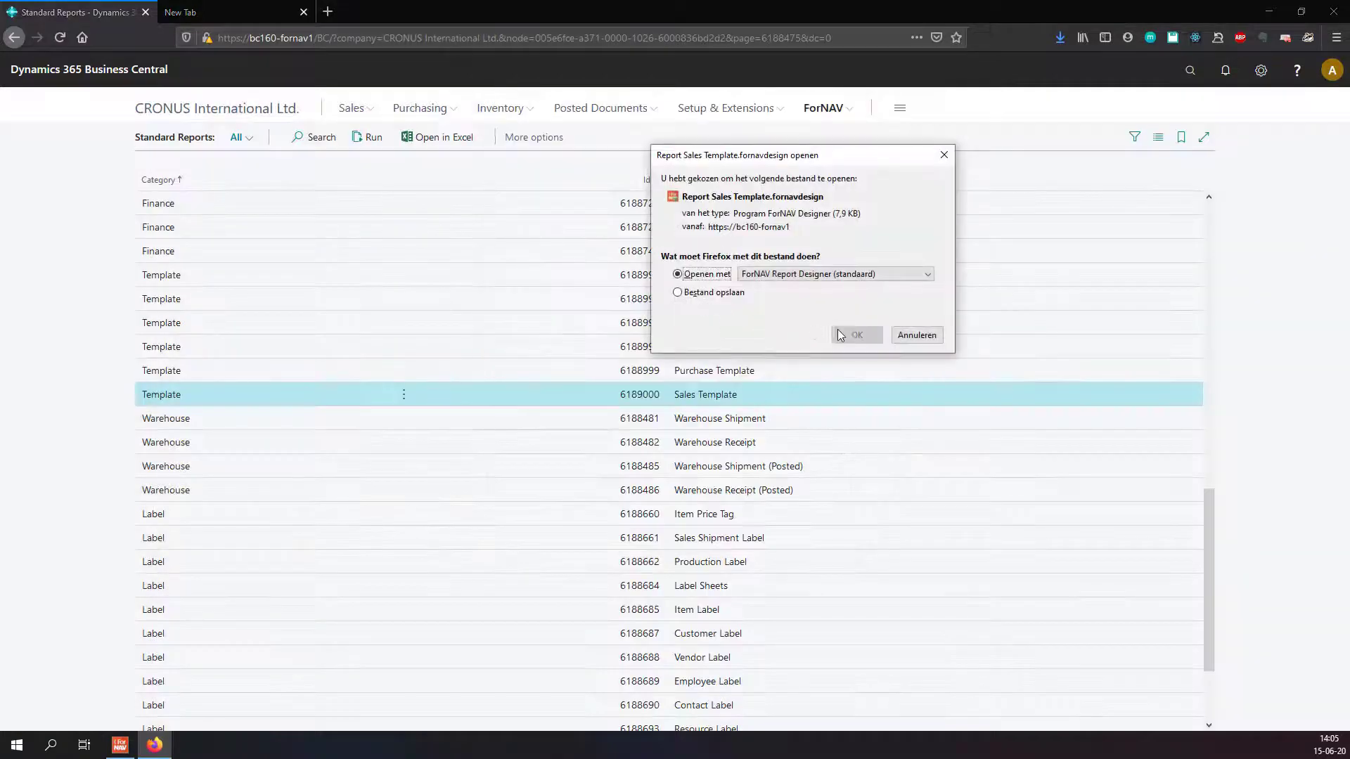
left_click(842, 336)
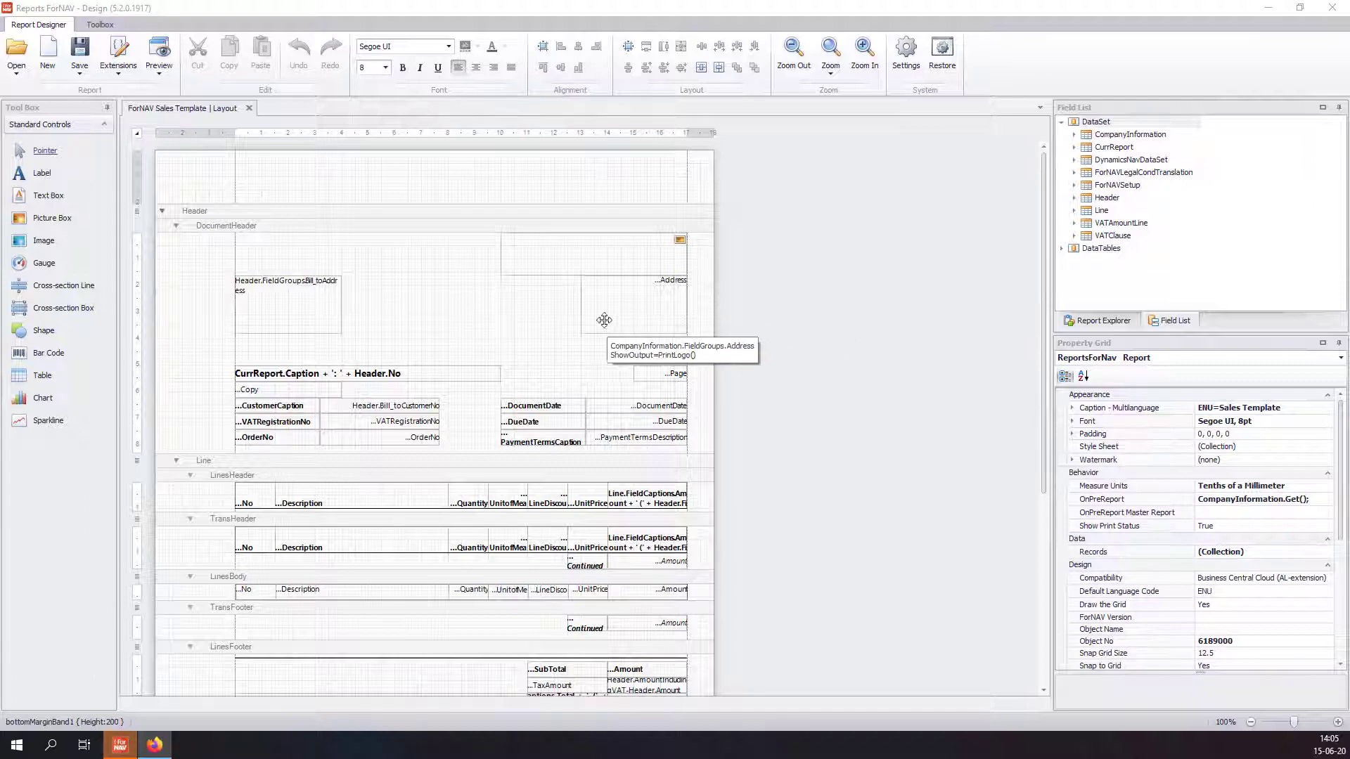
Give the Bill_toAddress text box a dark blue background and white font colour.
left_click(331, 302)
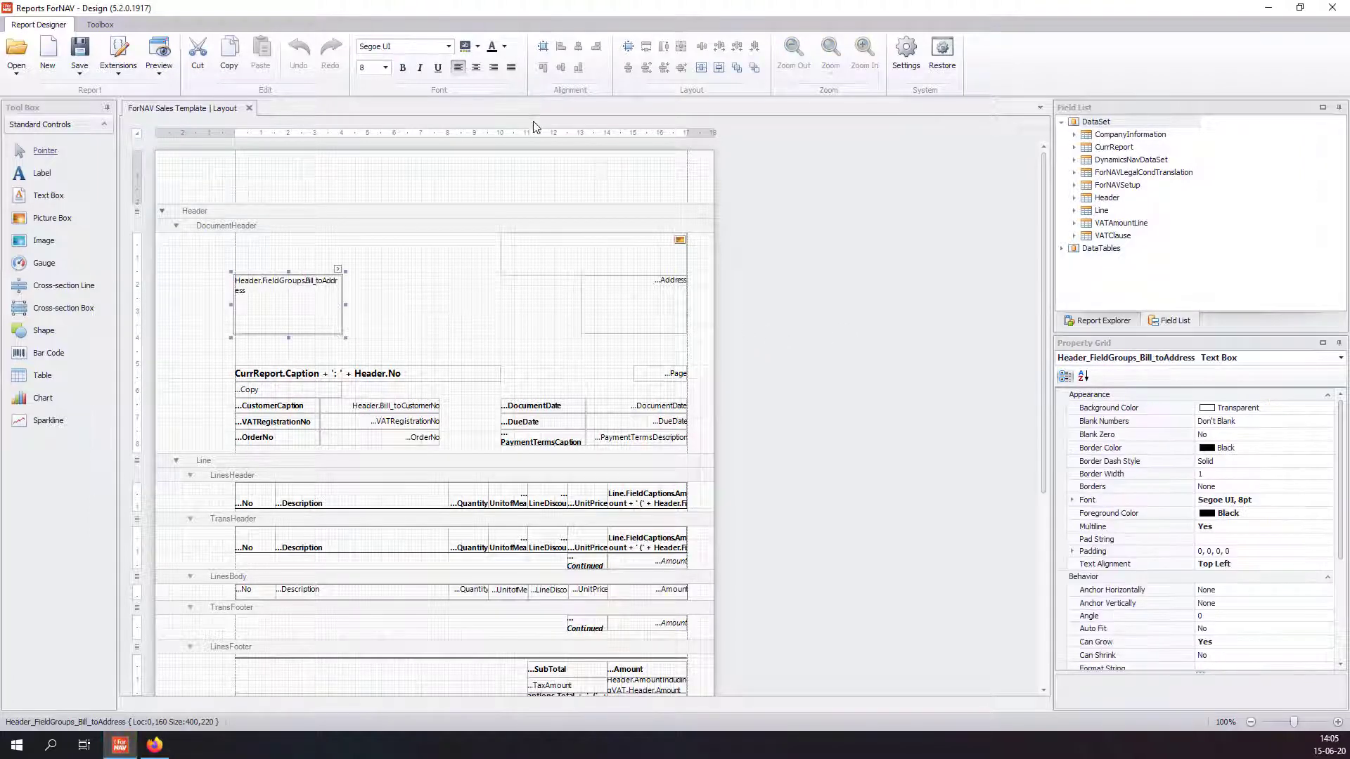
left_click(477, 46)
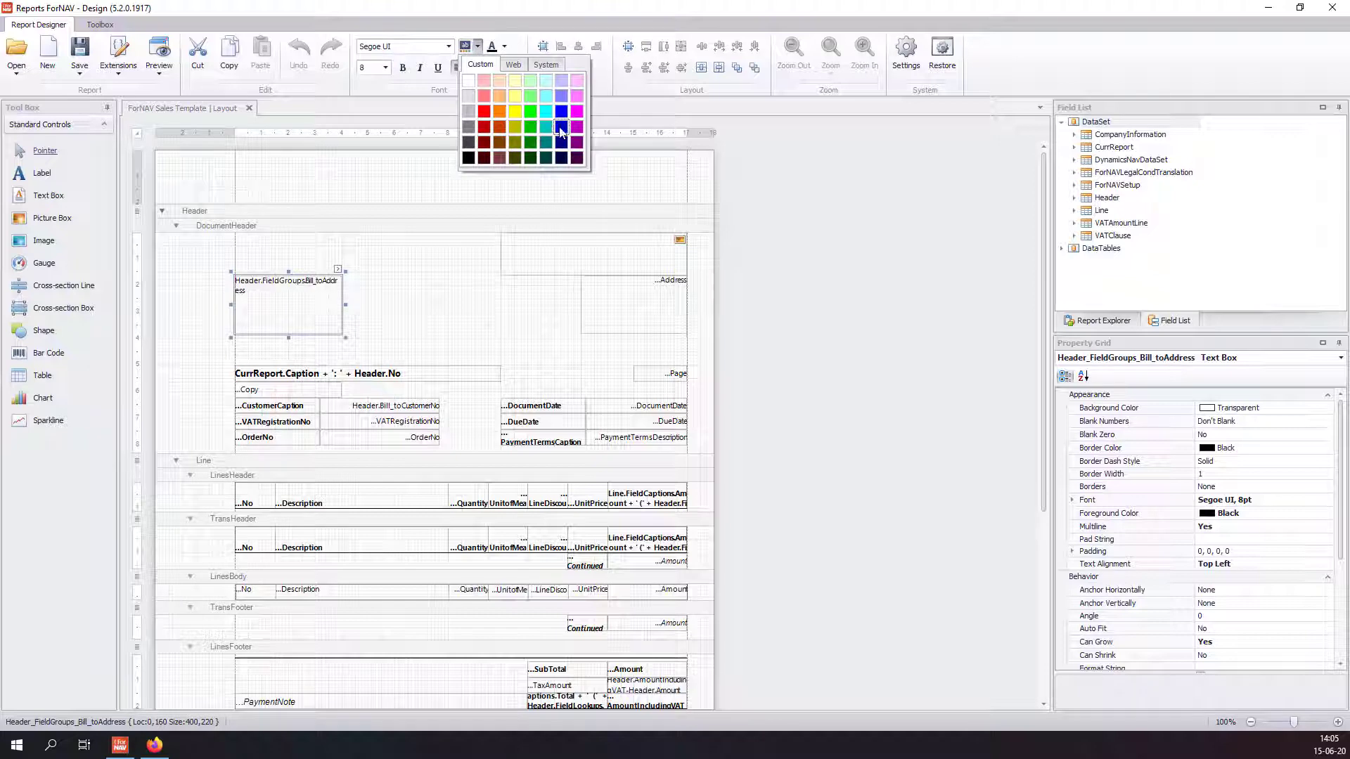
left_click(562, 128)
left_click(504, 47)
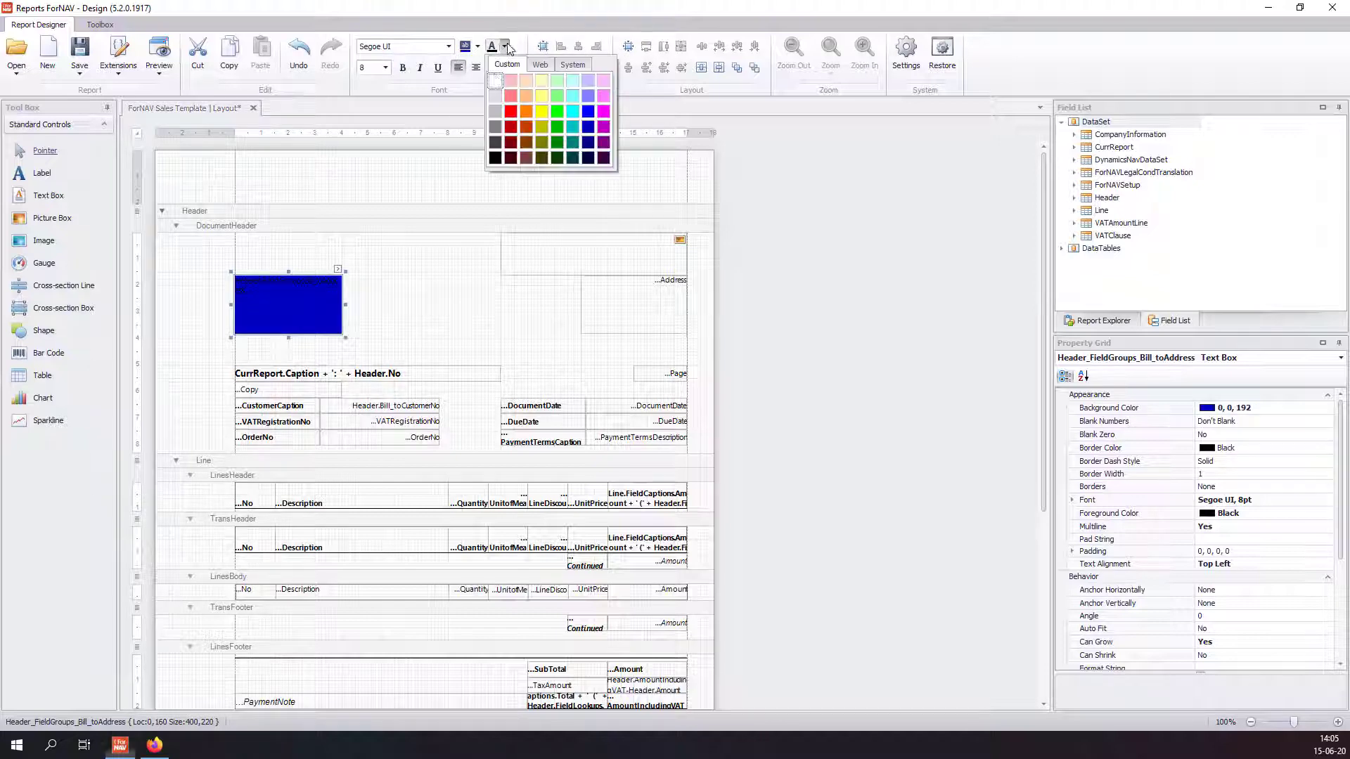
left_click(495, 82)
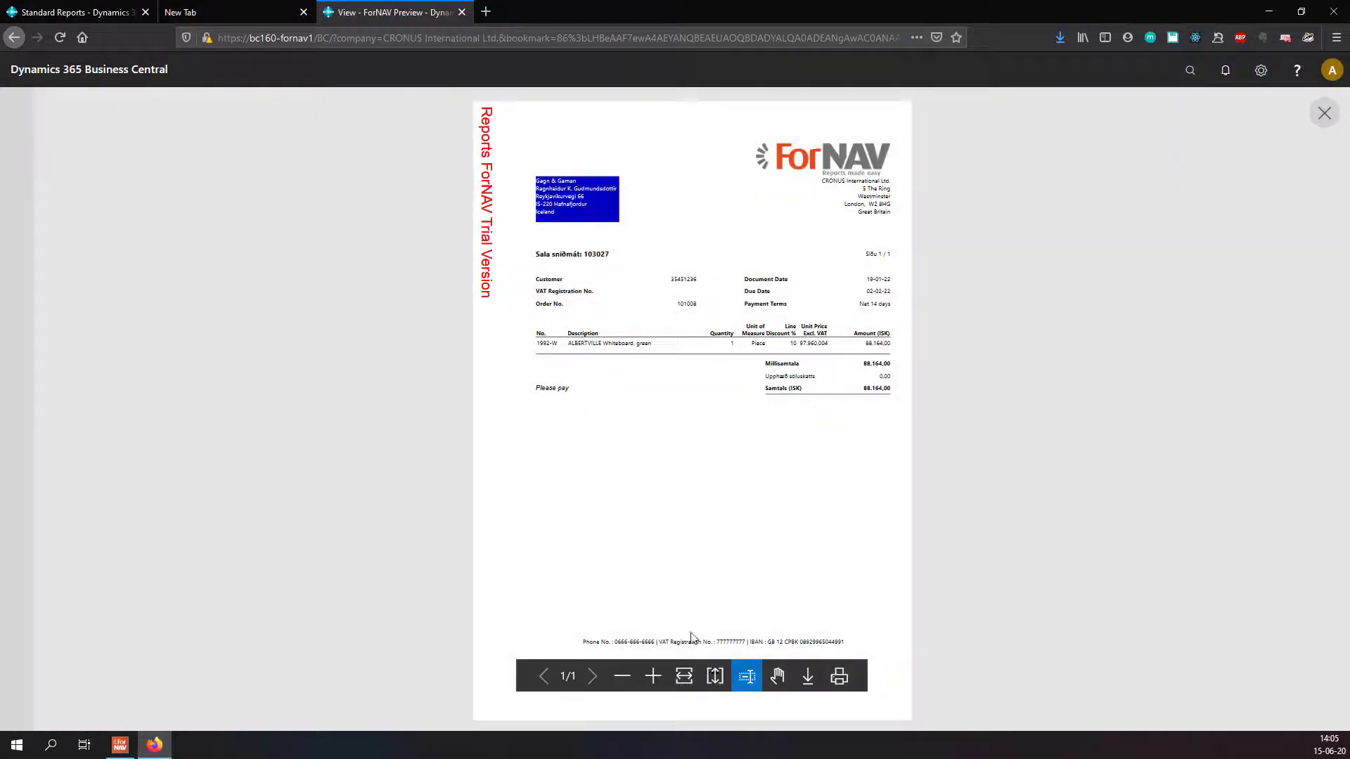
Zoom into the invoice 103027 preview to check the blue address box, then close it.
left_click(653, 676)
scroll(613, 282, "up", 3)
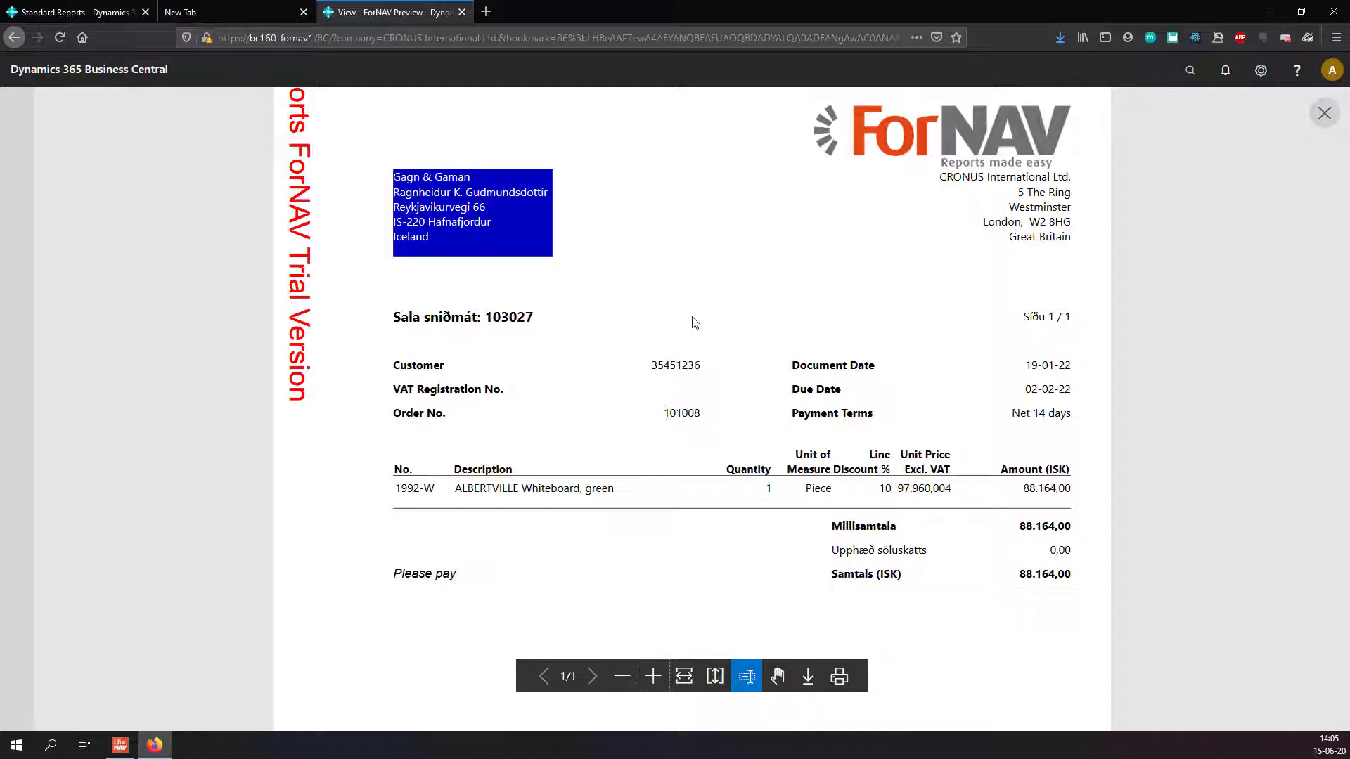
key("ctrl+w")
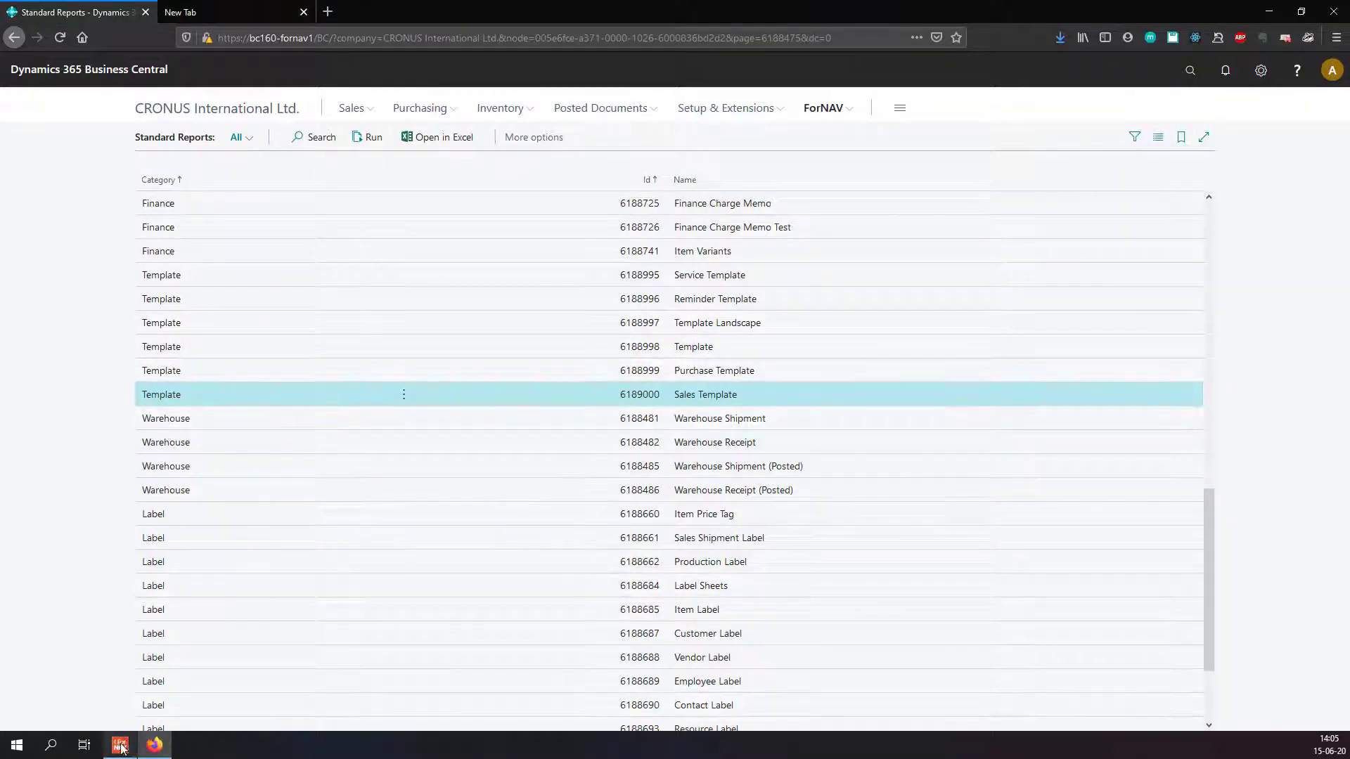
Back in the designer, expand Header in the Field List and scroll to the Bill_to fields.
left_click(105, 697)
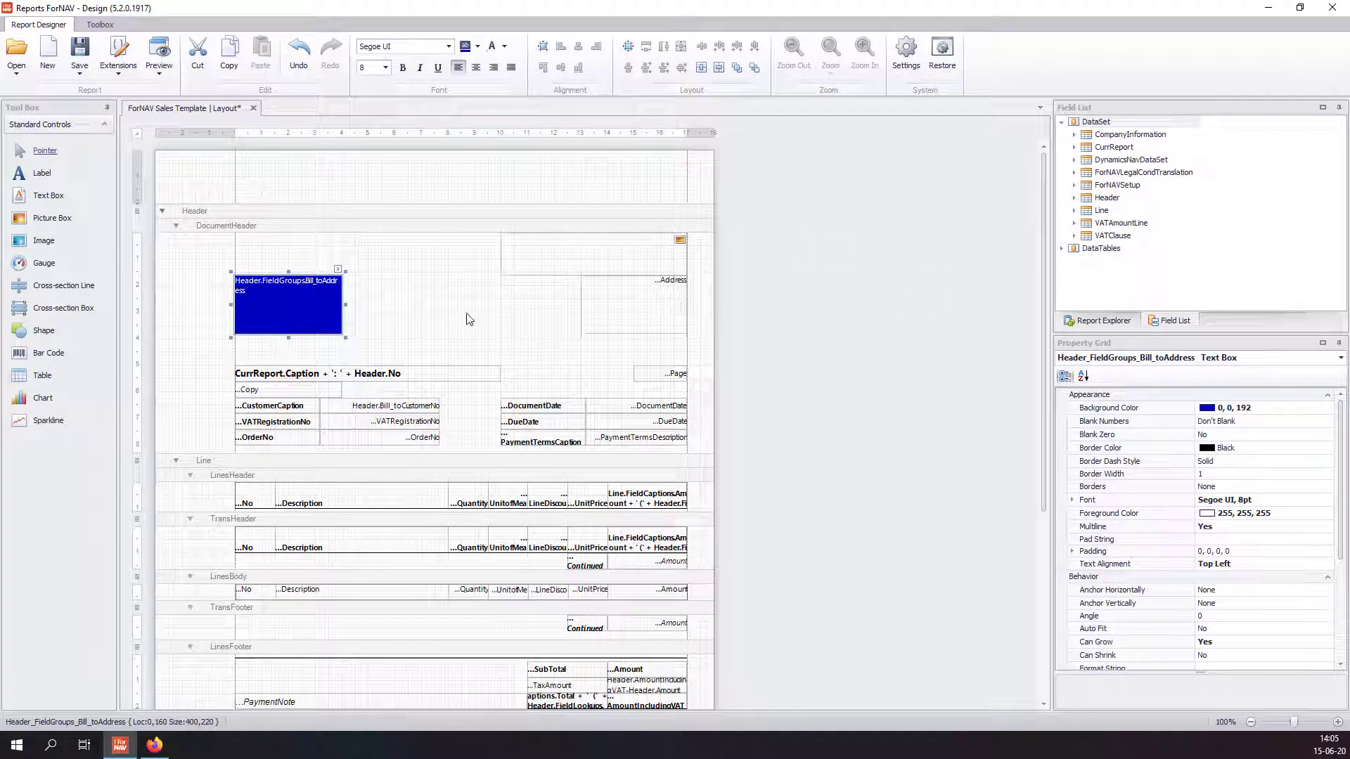
left_click(1073, 198)
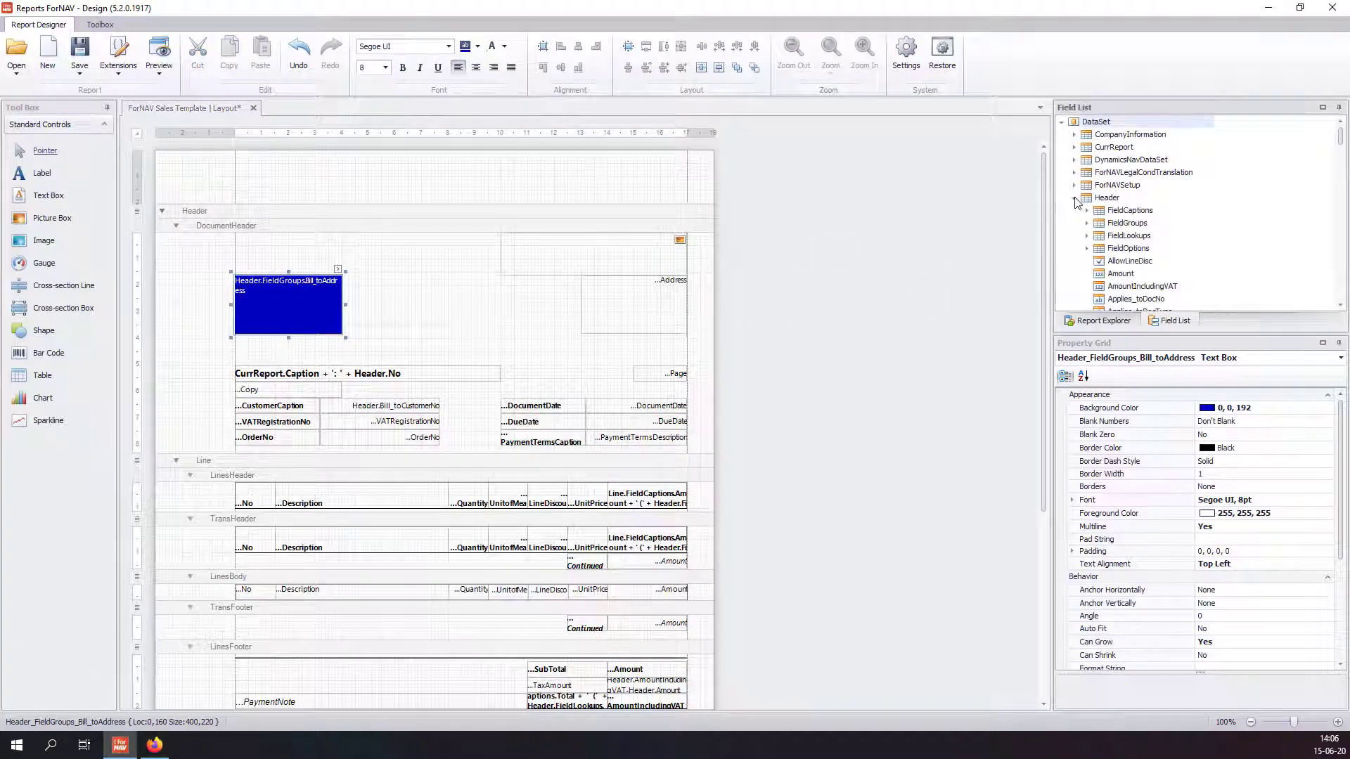
scroll(1171, 213, "down", 4)
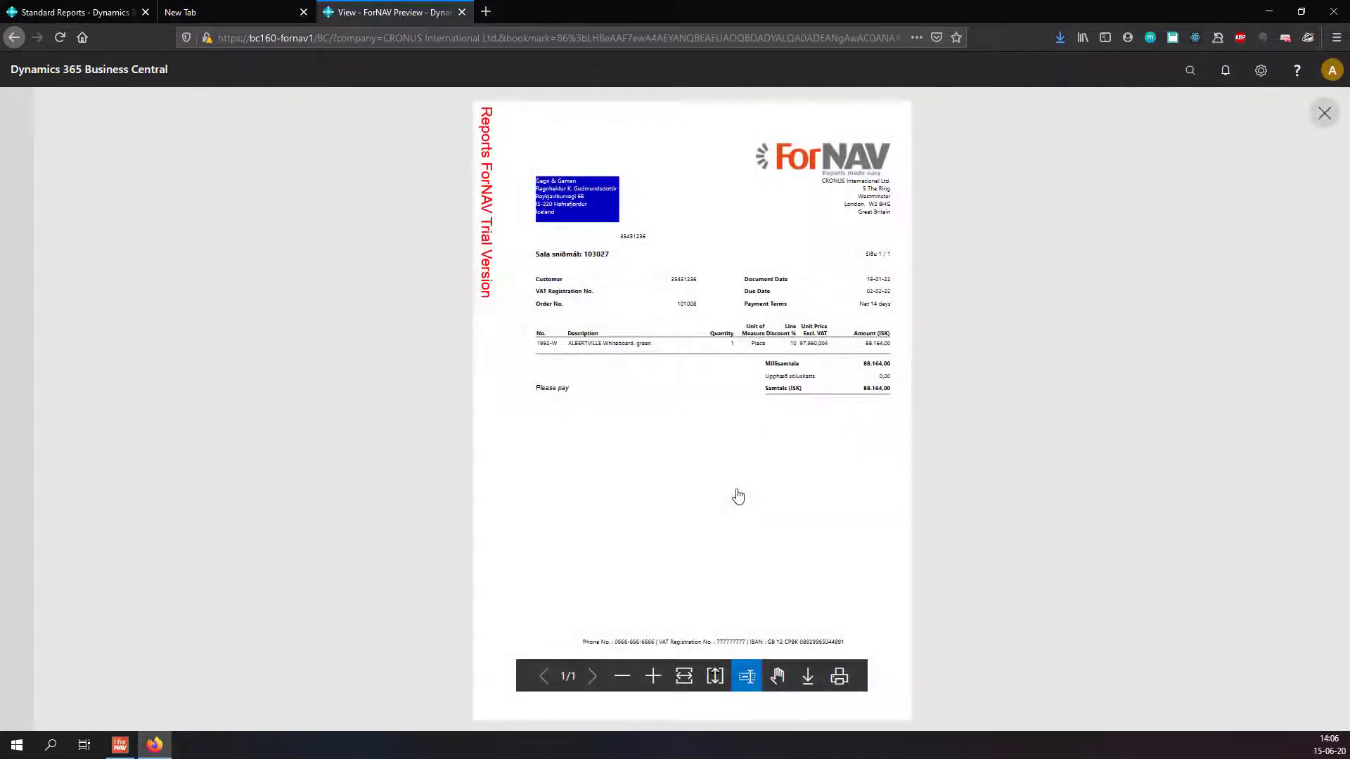
Zoom into the invoice preview to check the new customer number field, then close it.
left_click(652, 676)
scroll(729, 461, "up", 3)
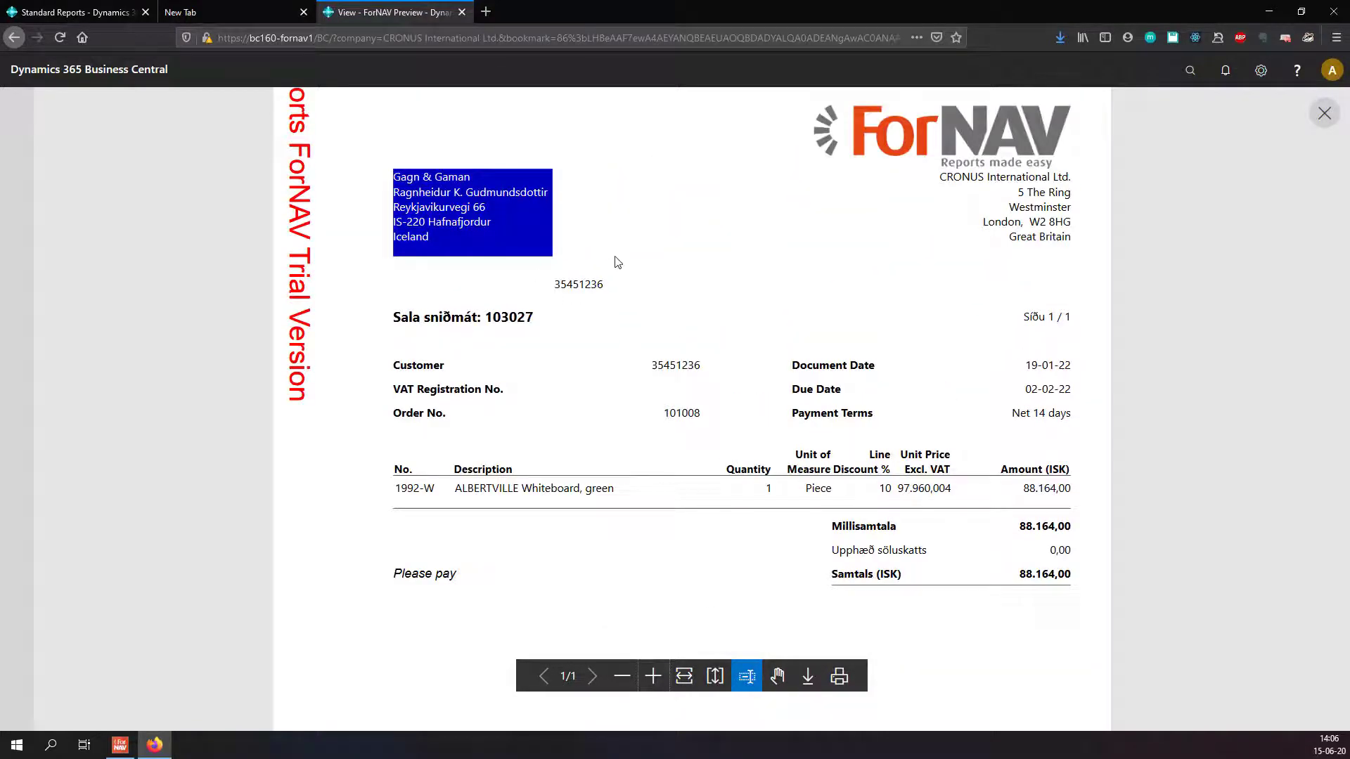
key("ctrl+w")
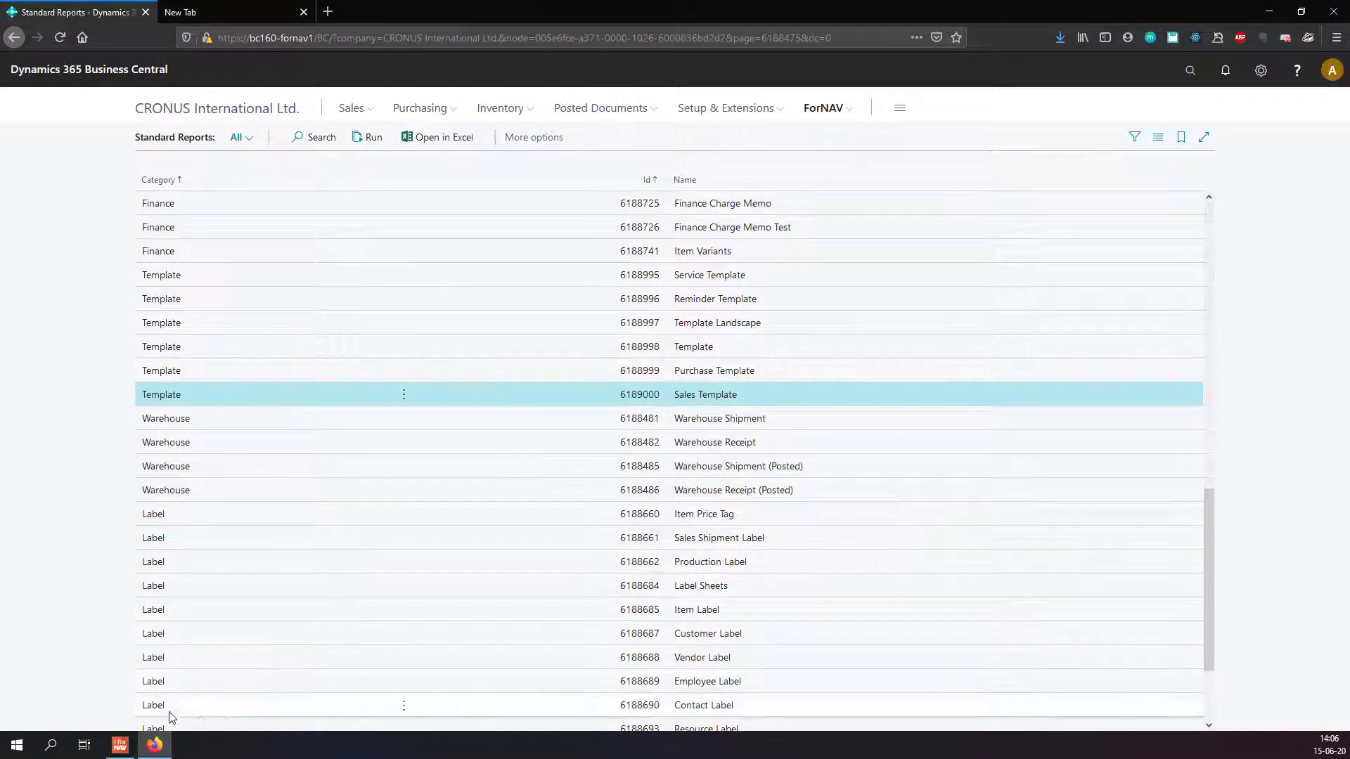
Save the edited layout to Business Central, close its tab, and switch back to Firefox.
left_click(133, 746)
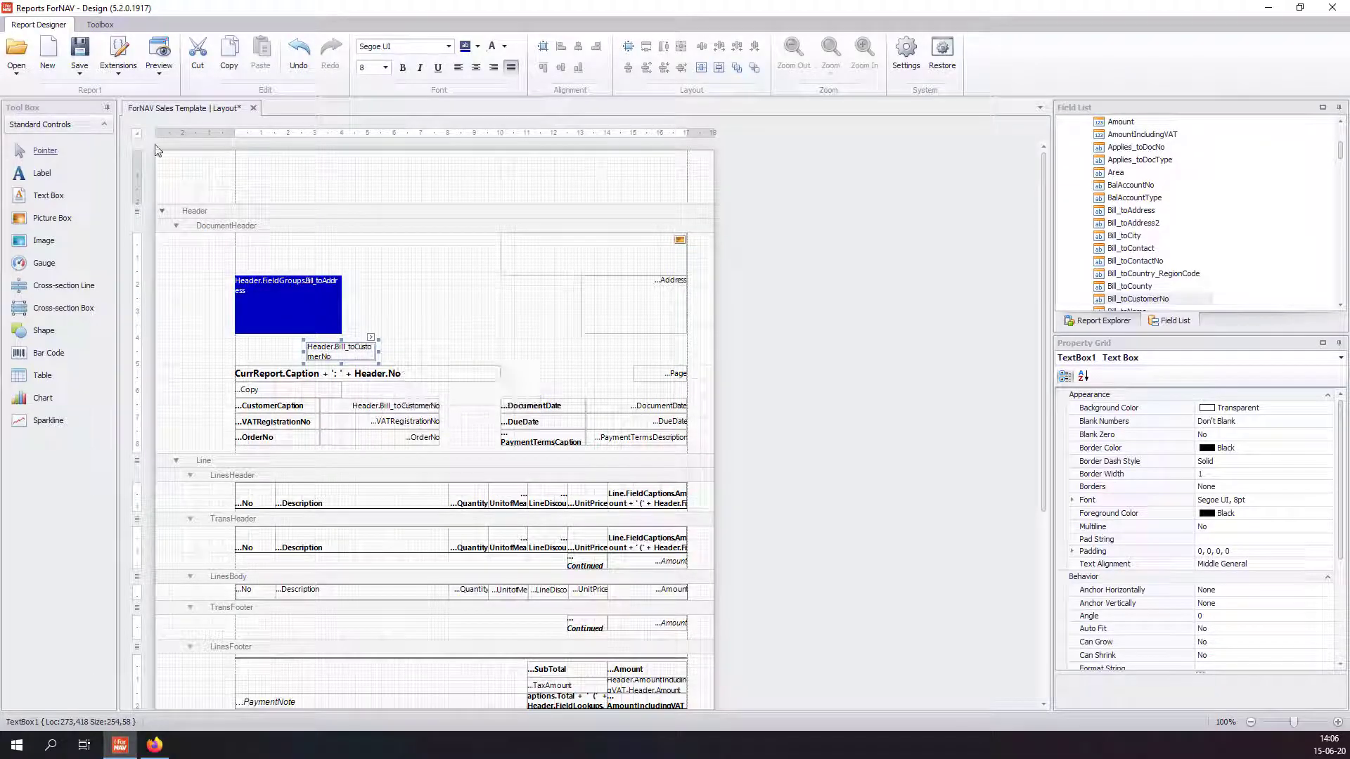
left_click(80, 60)
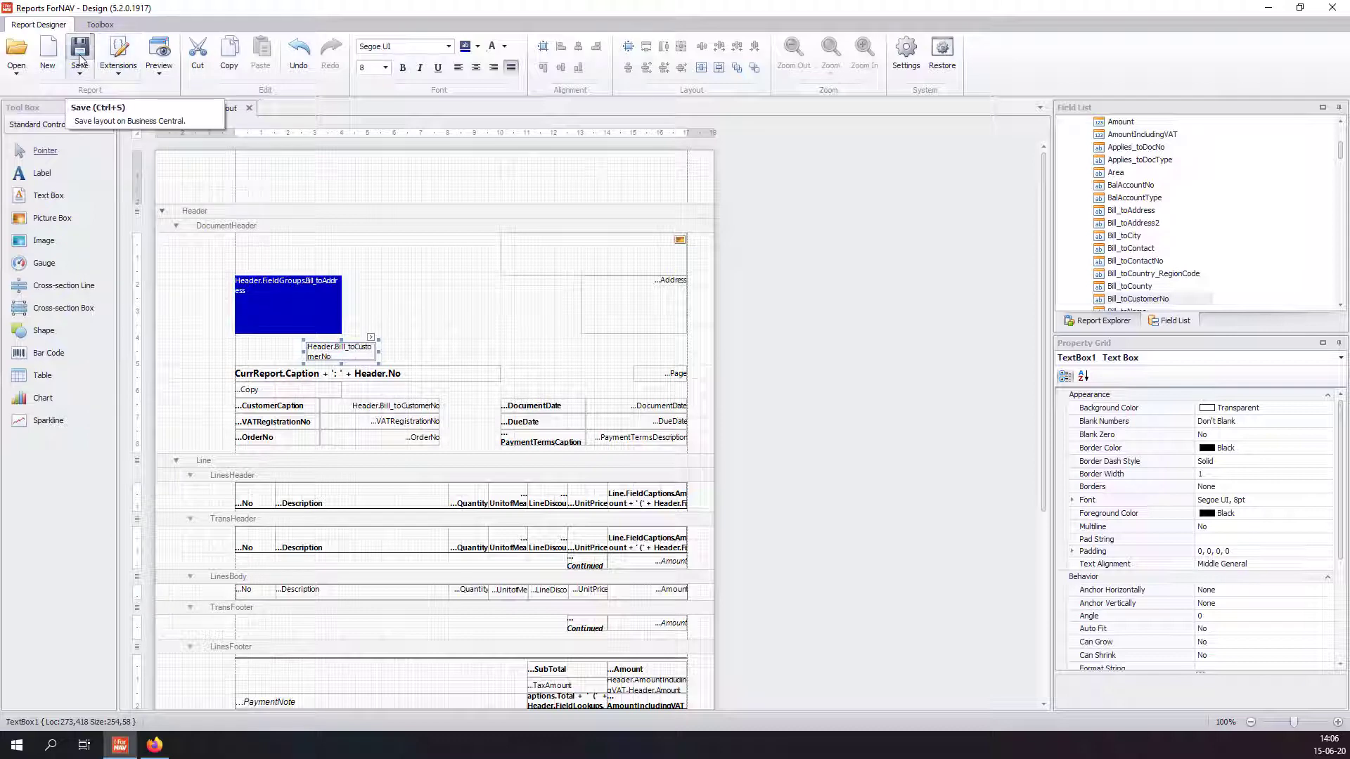
left_click(250, 109)
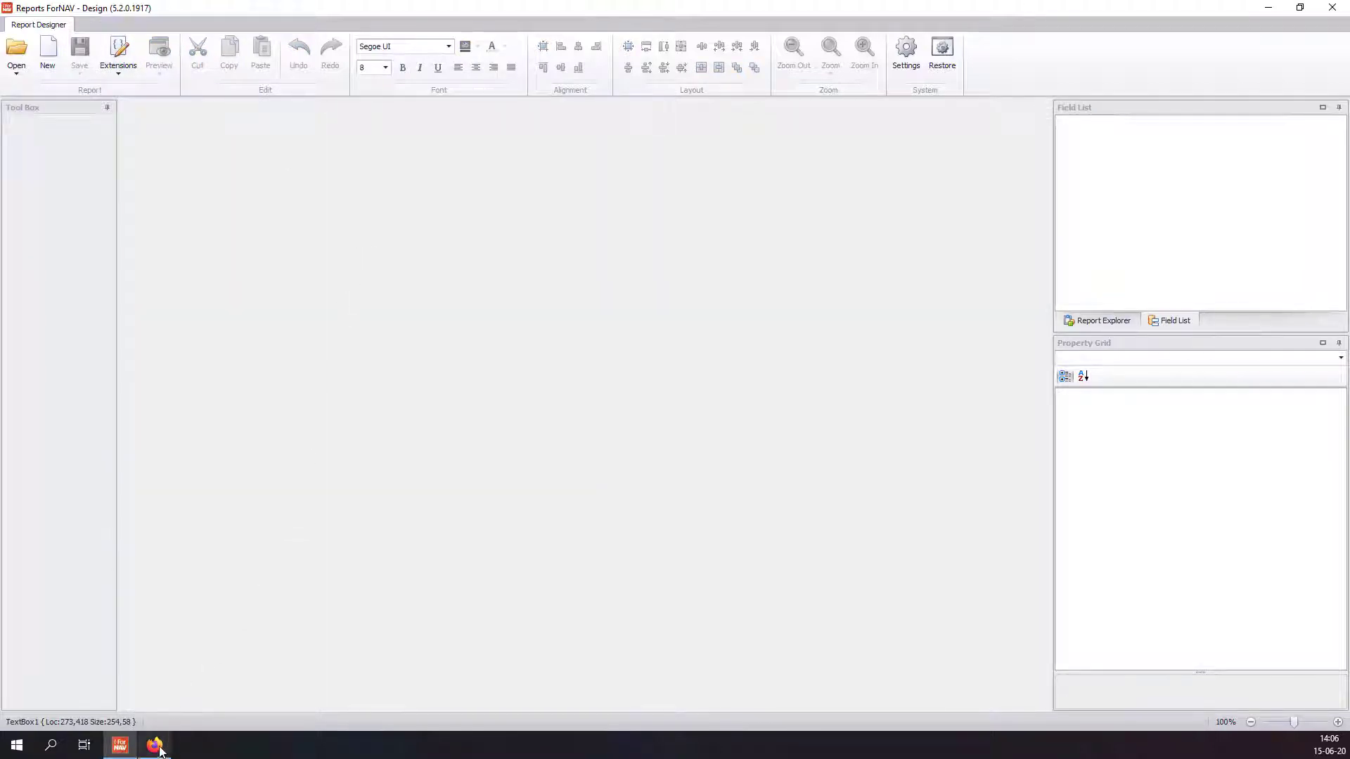
left_click(155, 746)
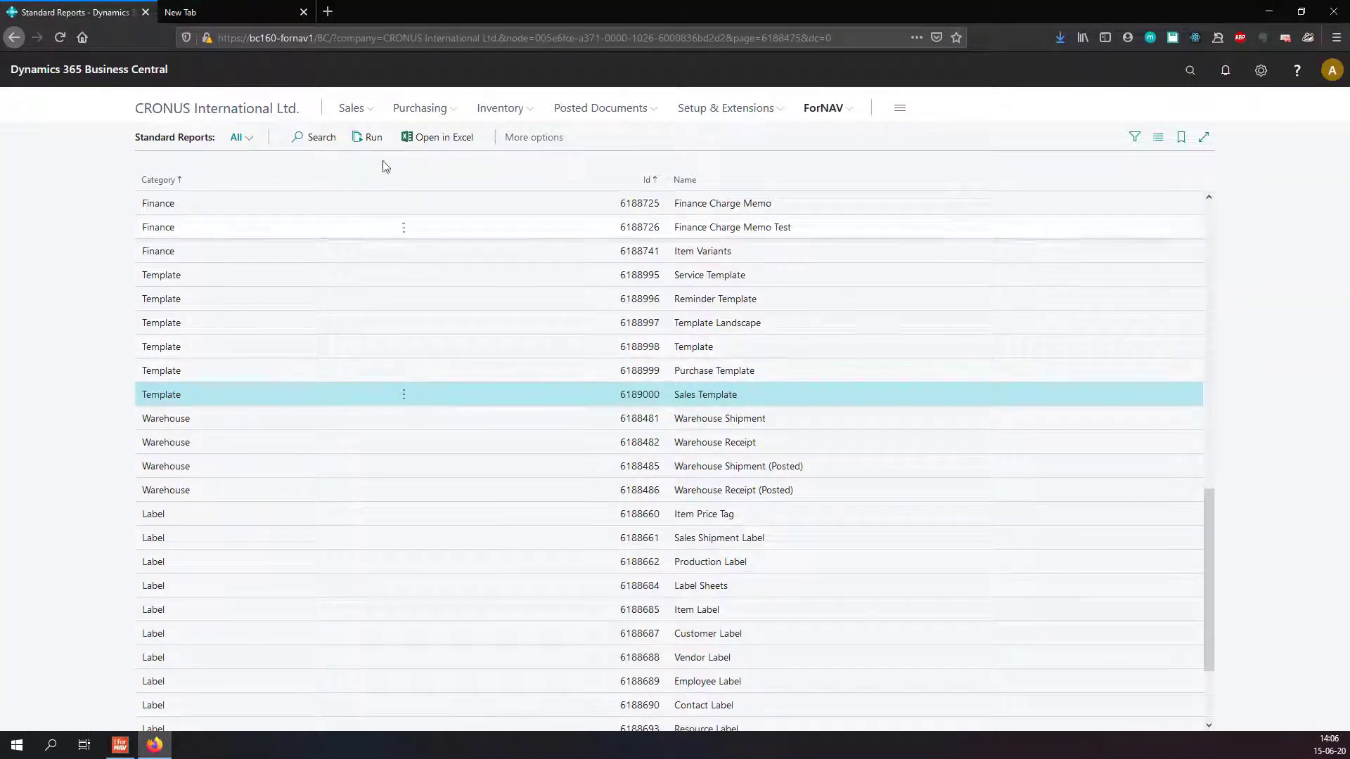
left_click(369, 138)
left_click(808, 382)
left_click(718, 443)
left_click(750, 532)
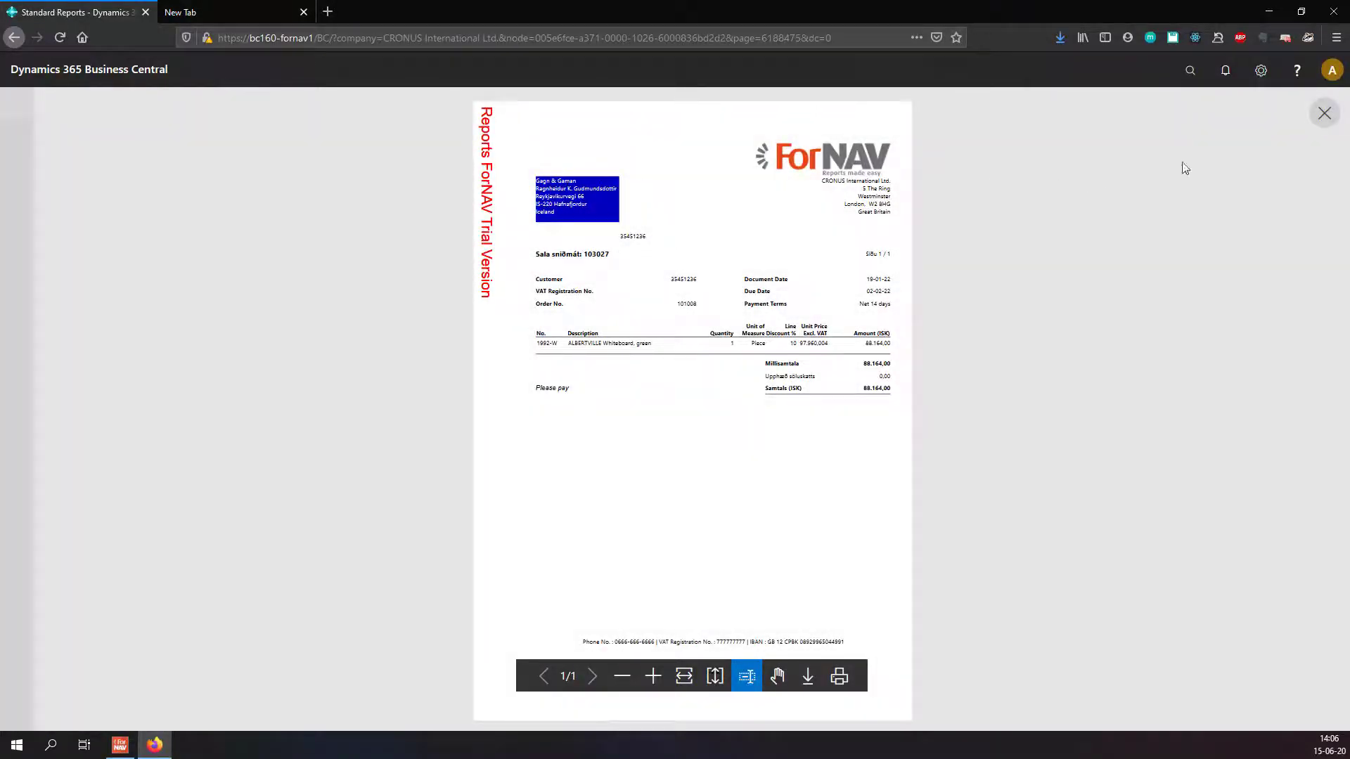
left_click(1325, 114)
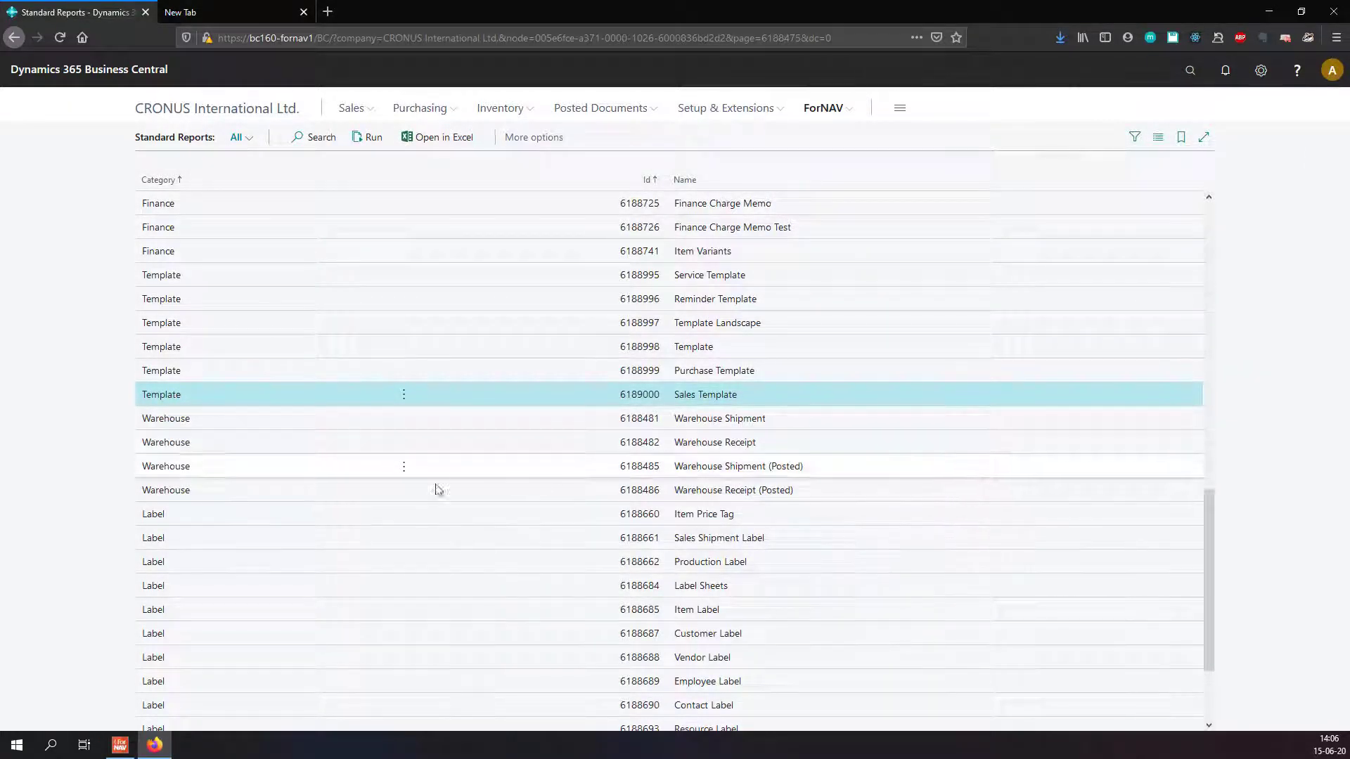
Open report 6189000 from the server after filtering the report list for 'sale'.
left_click(121, 744)
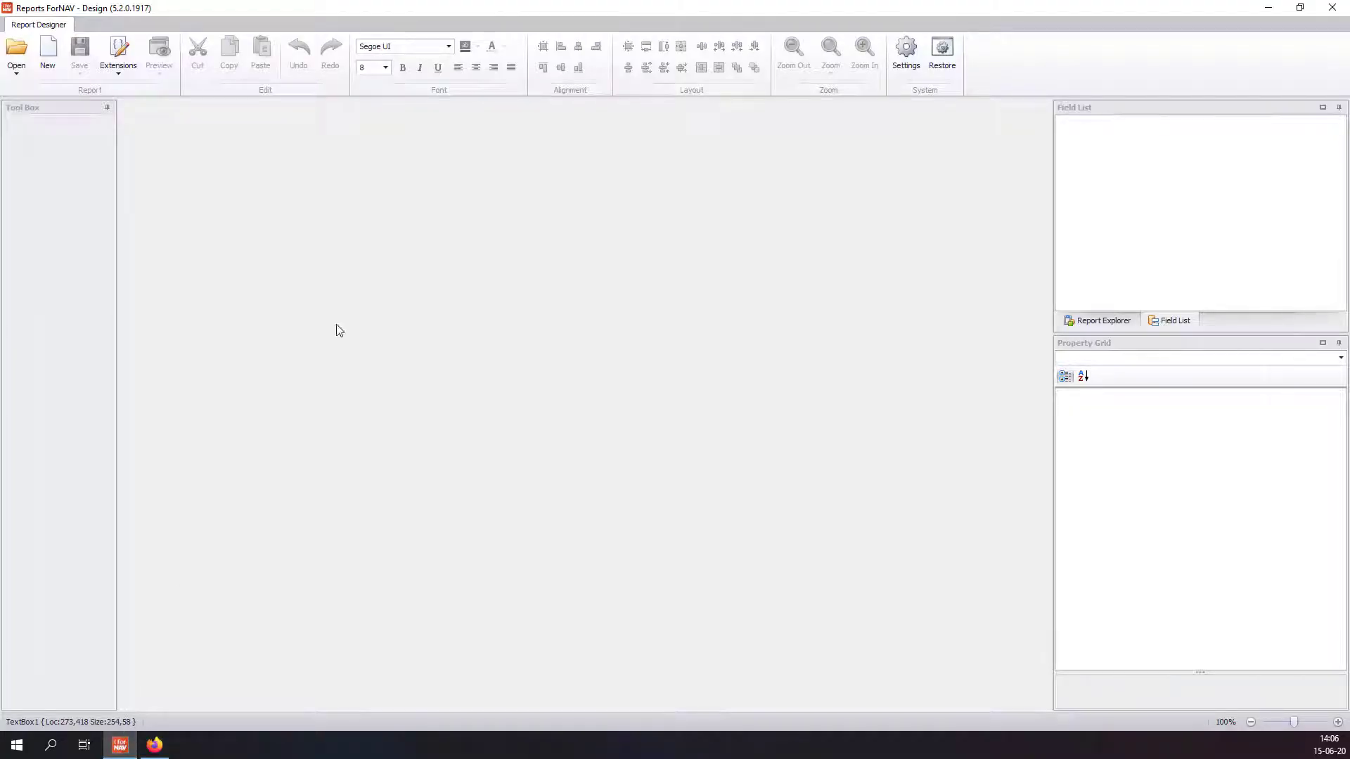
left_click(16, 60)
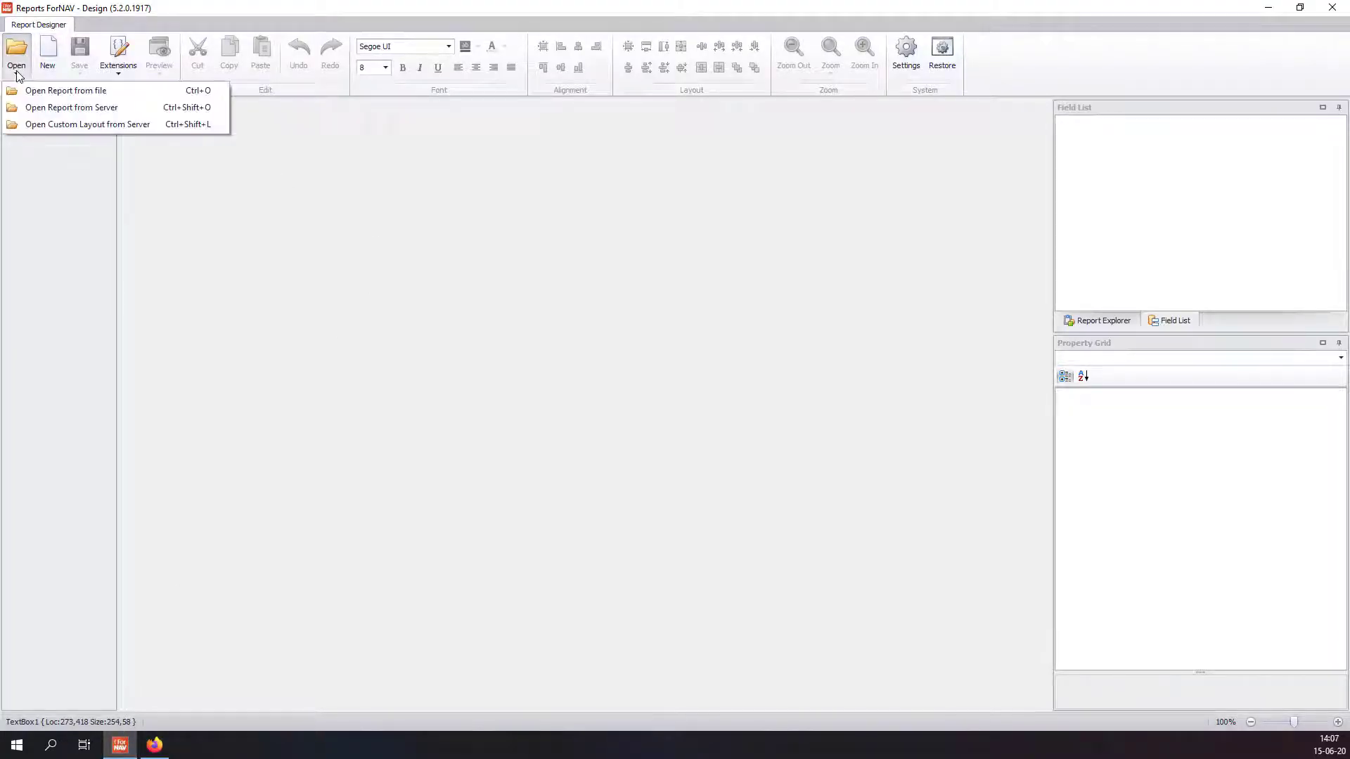
left_click(37, 107)
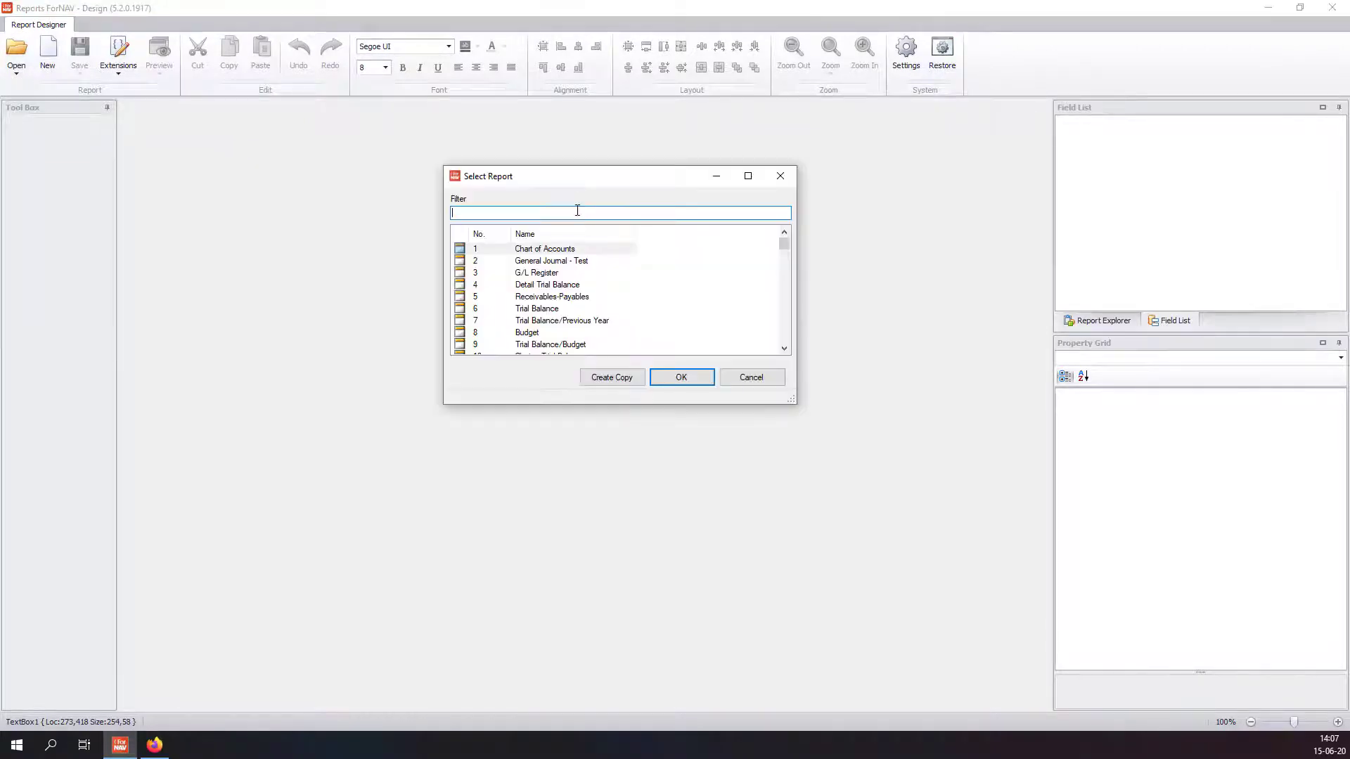
type("sales t")
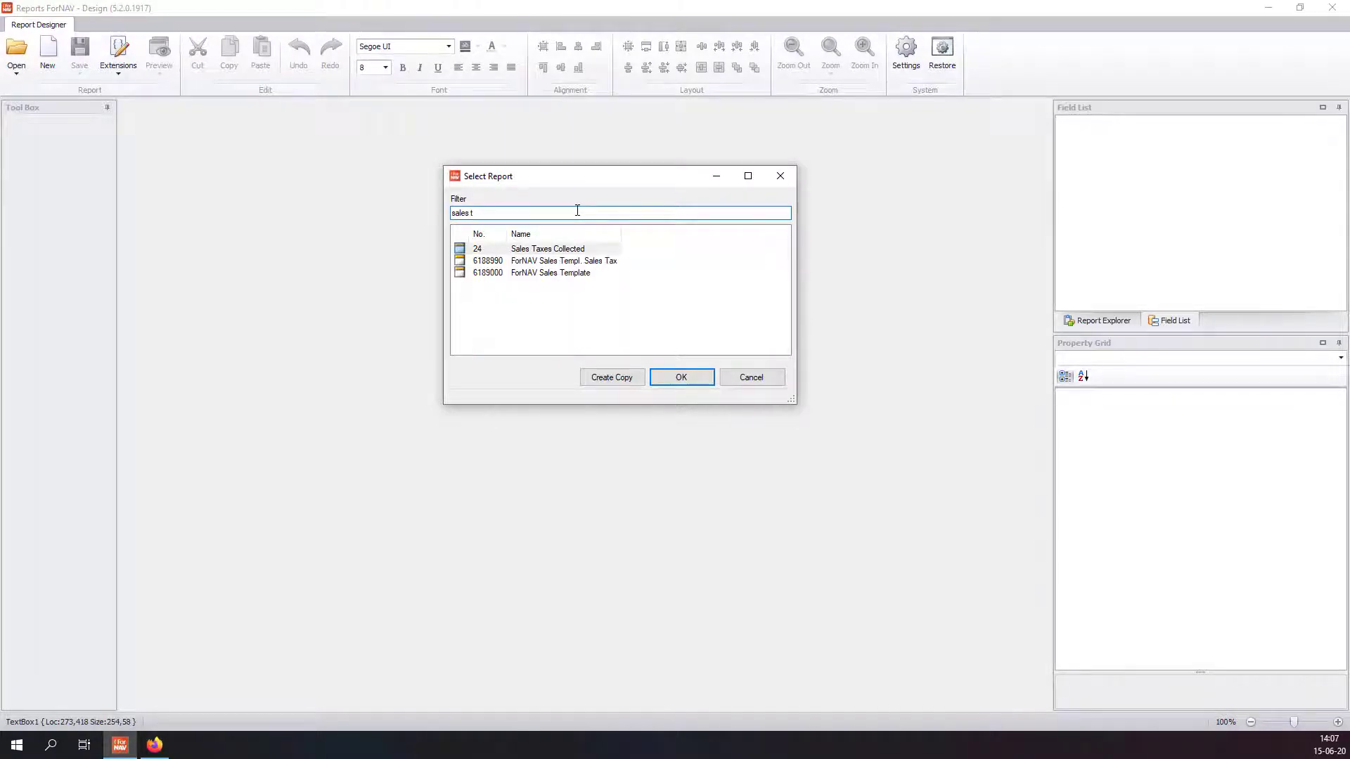
left_click(590, 274)
left_click(692, 377)
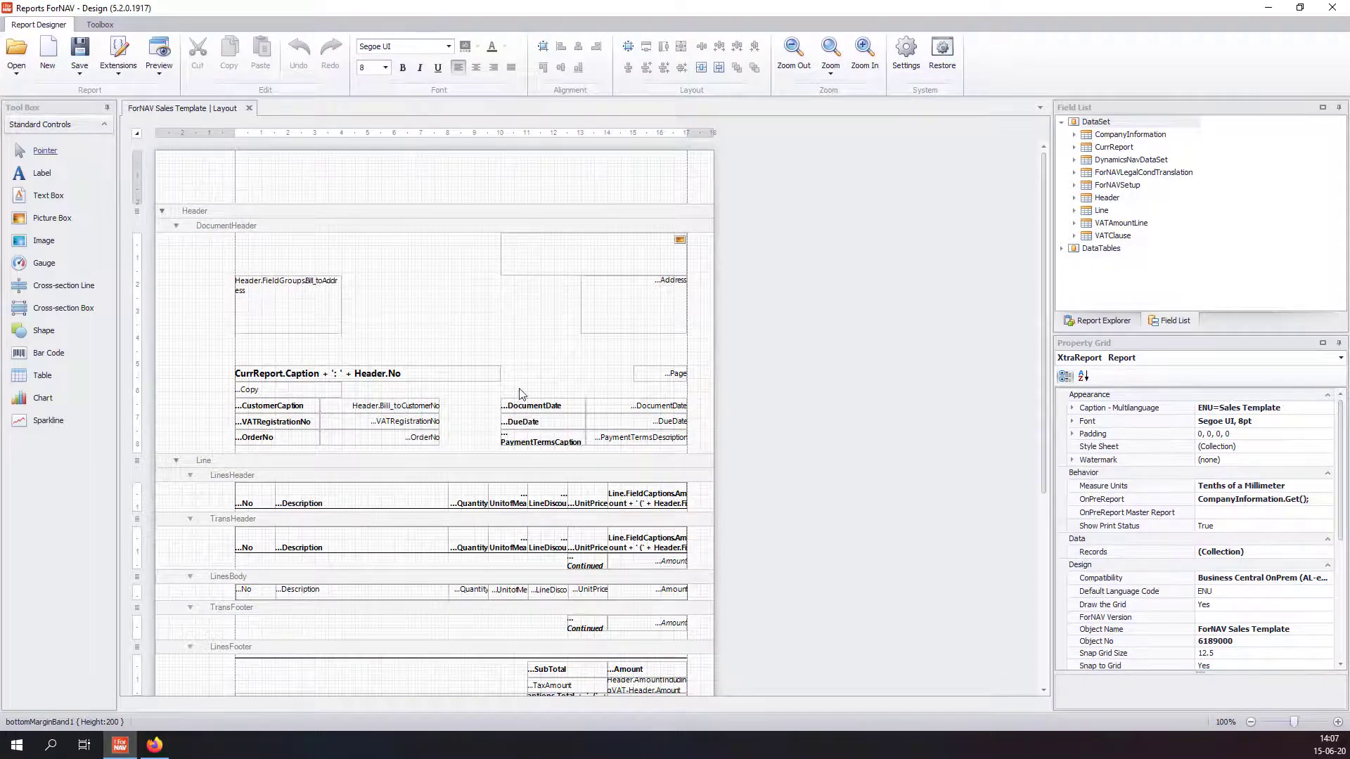
Close the standard layout and open the saved Sales Template custom layout from the server.
left_click(248, 109)
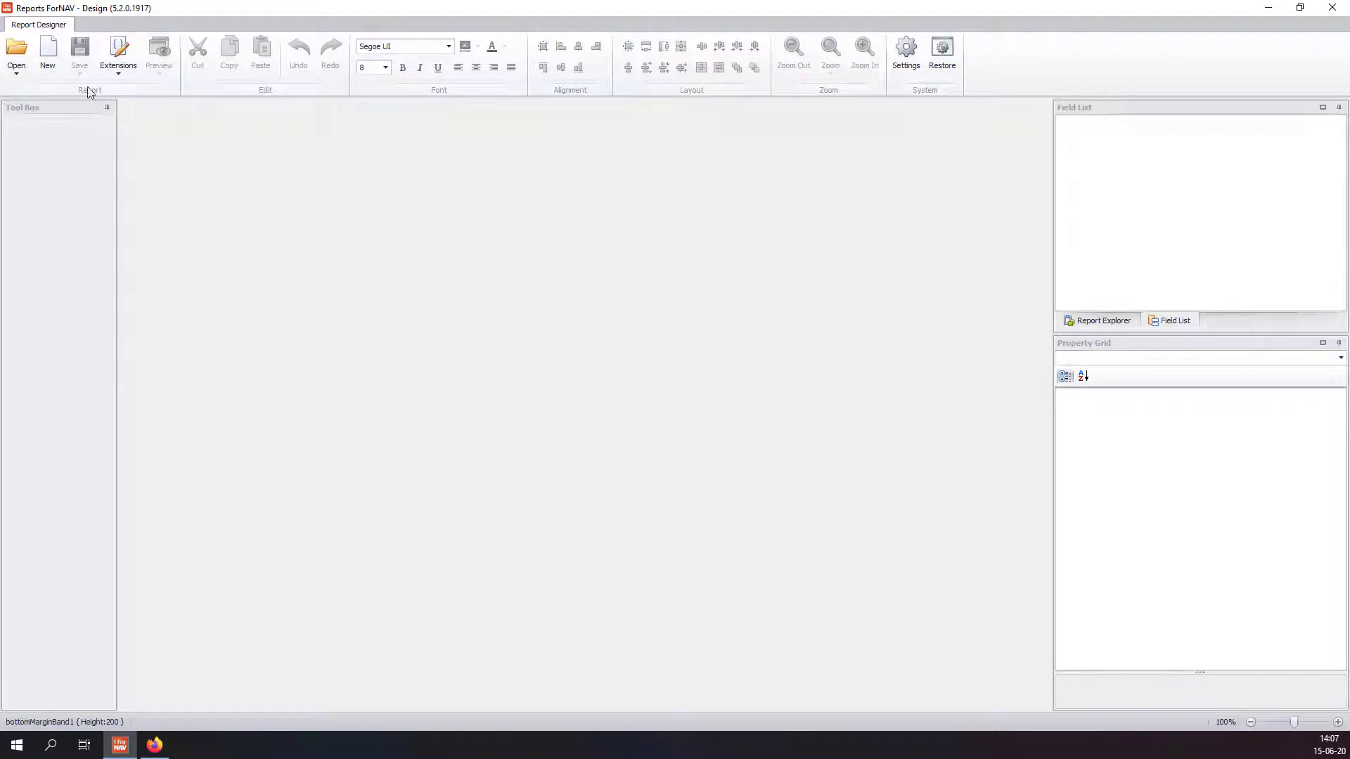
left_click(16, 73)
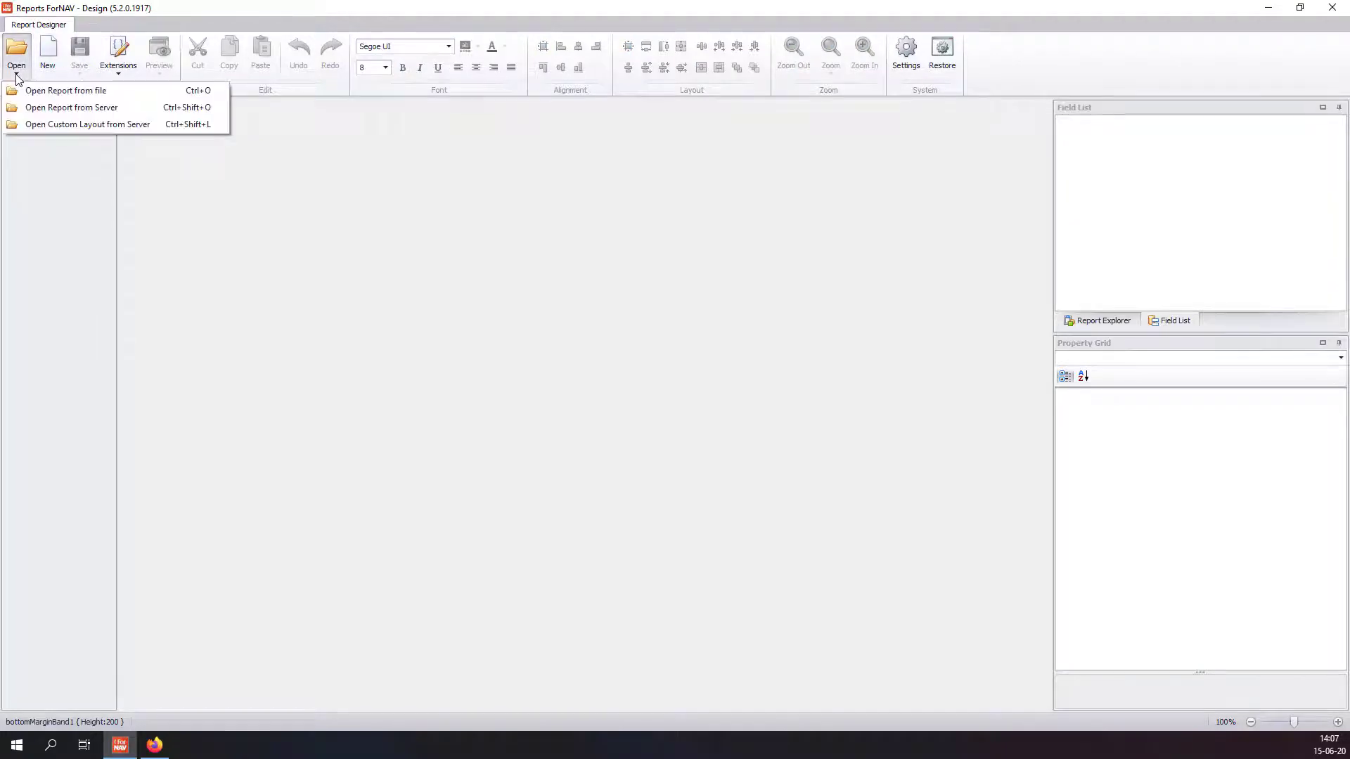
left_click(45, 127)
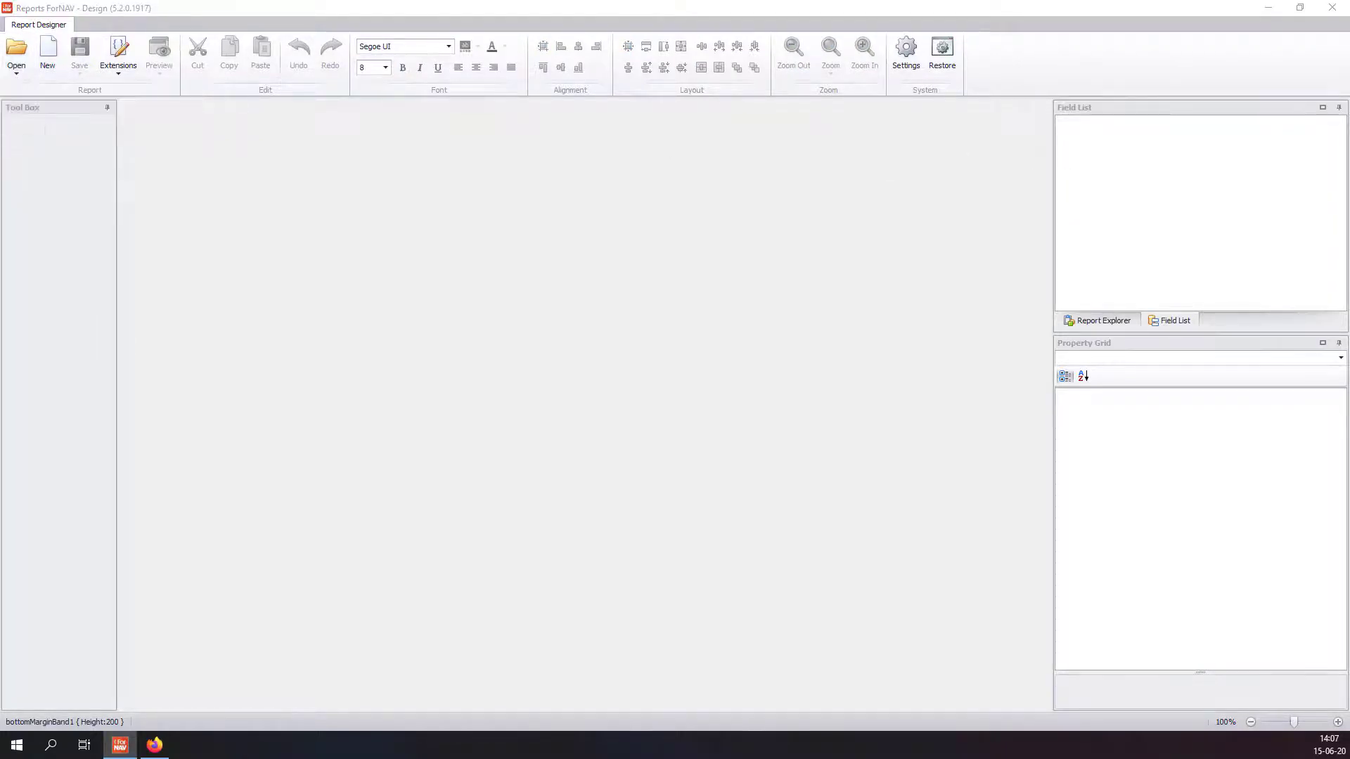
left_click(493, 216)
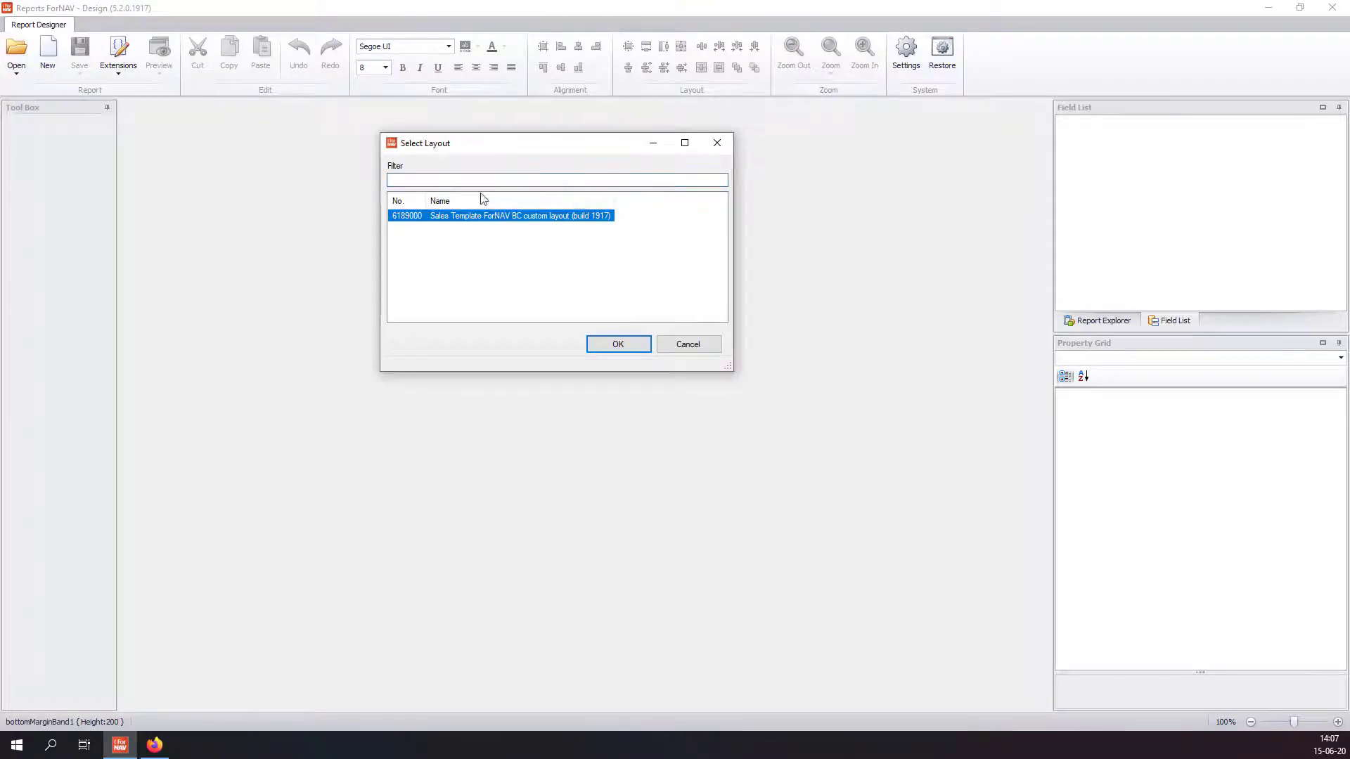
left_click(625, 344)
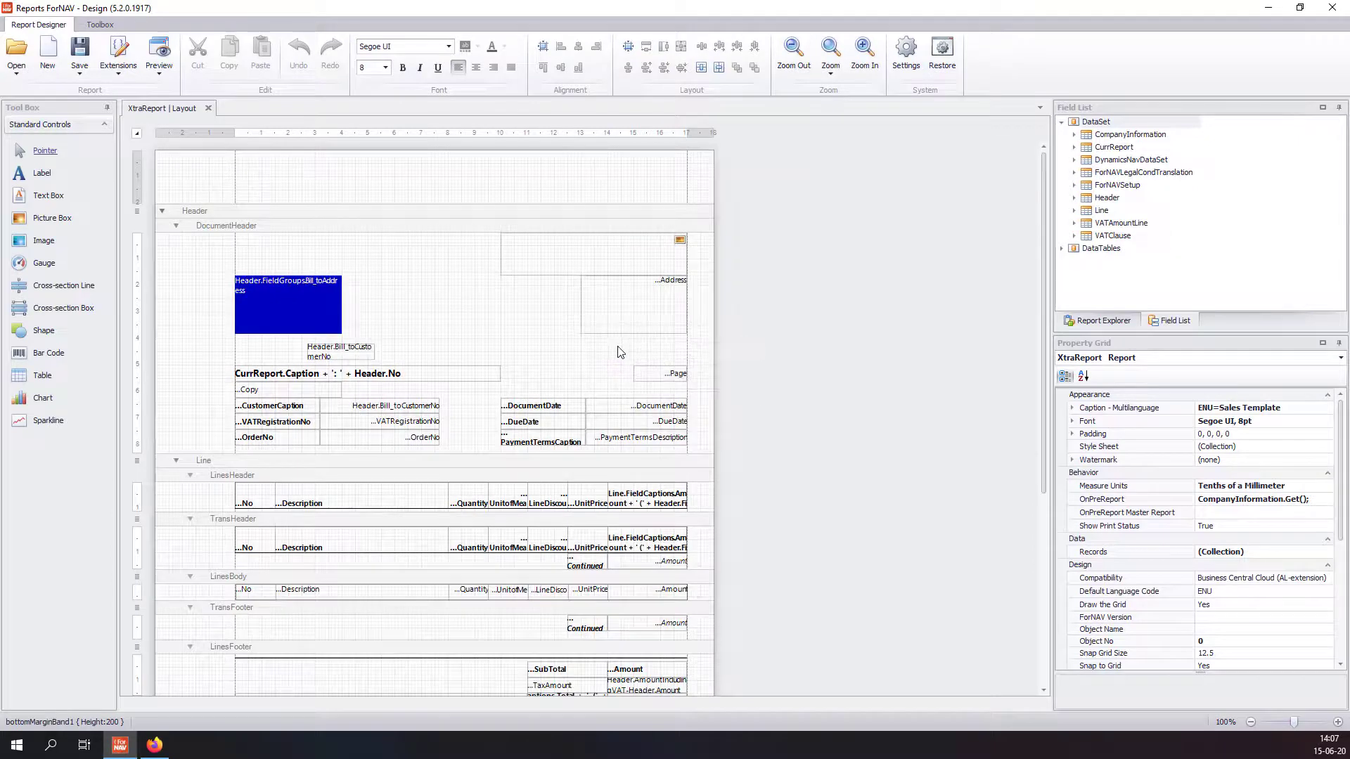
Preview the report through its request page for sample invoice 103027.
left_click(158, 77)
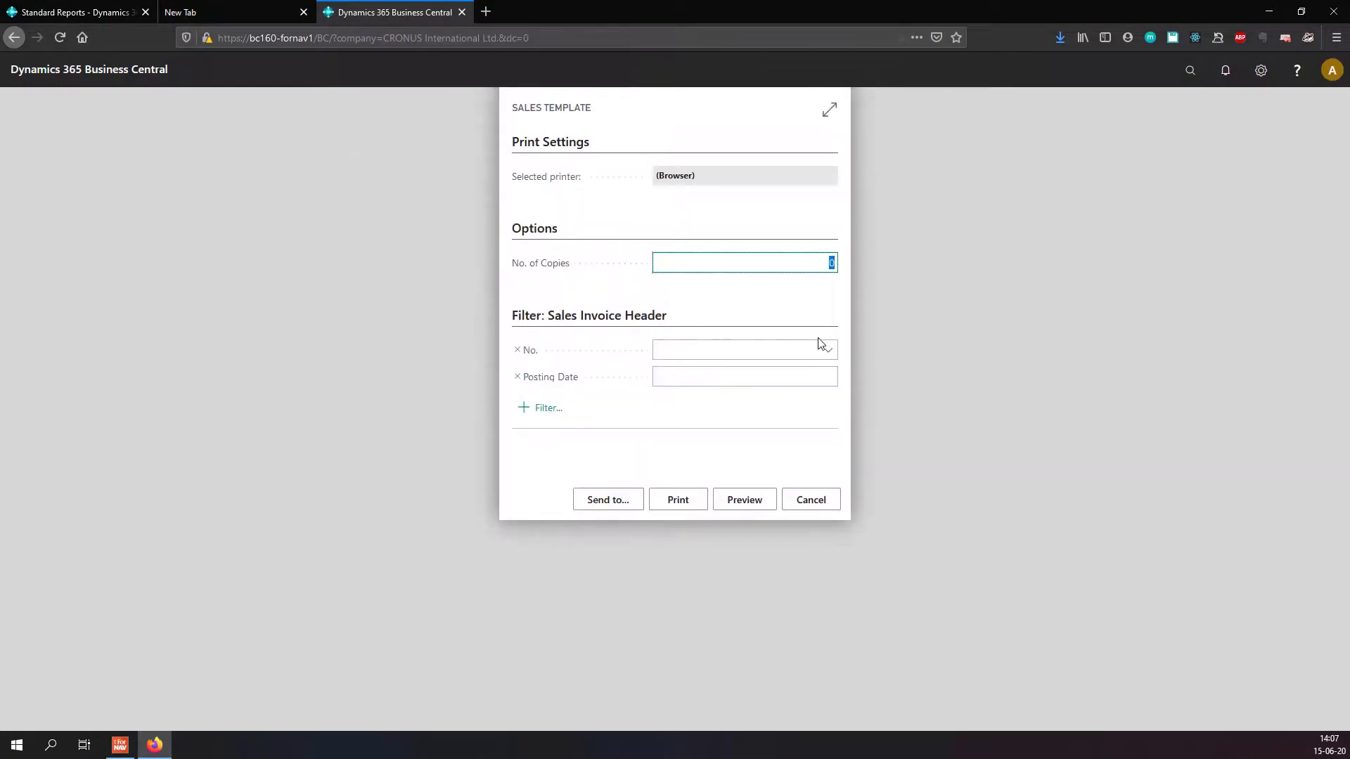
left_click(824, 348)
left_click(735, 409)
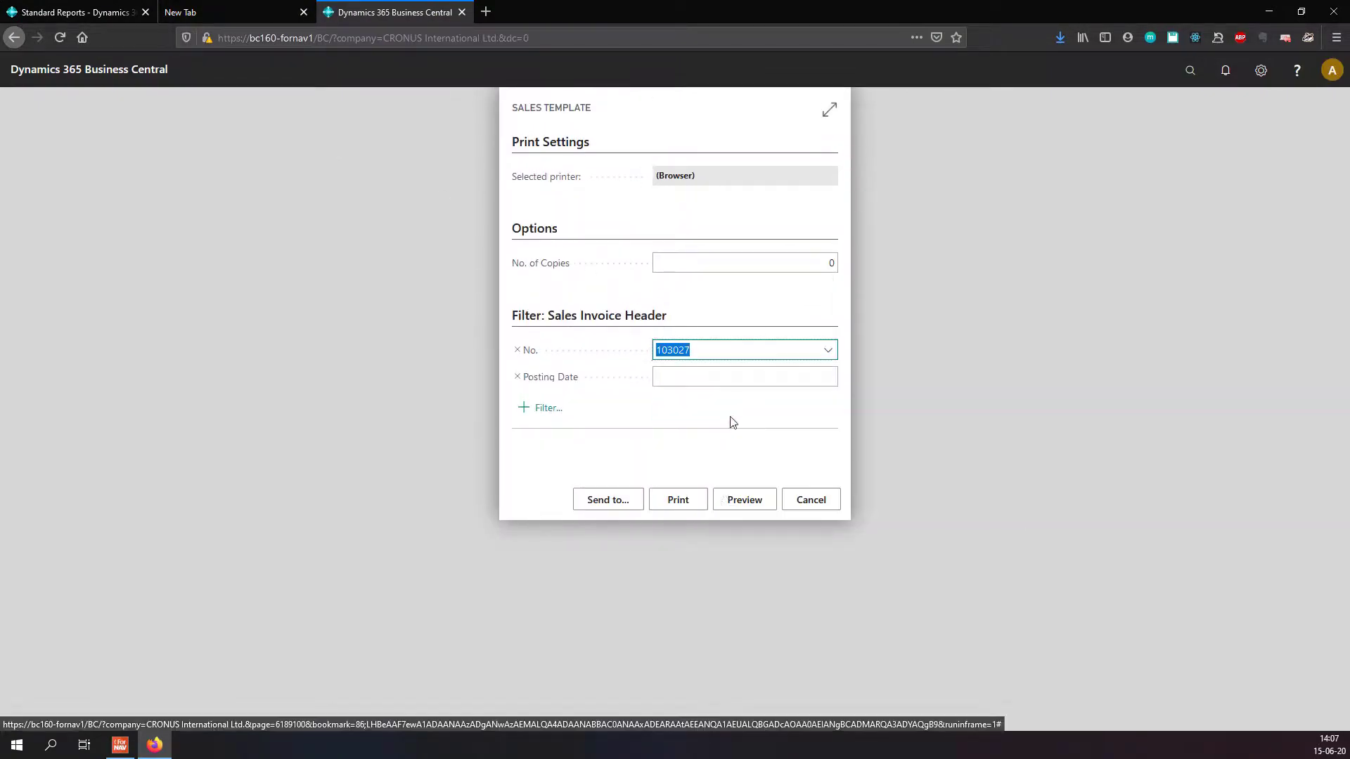
left_click(734, 499)
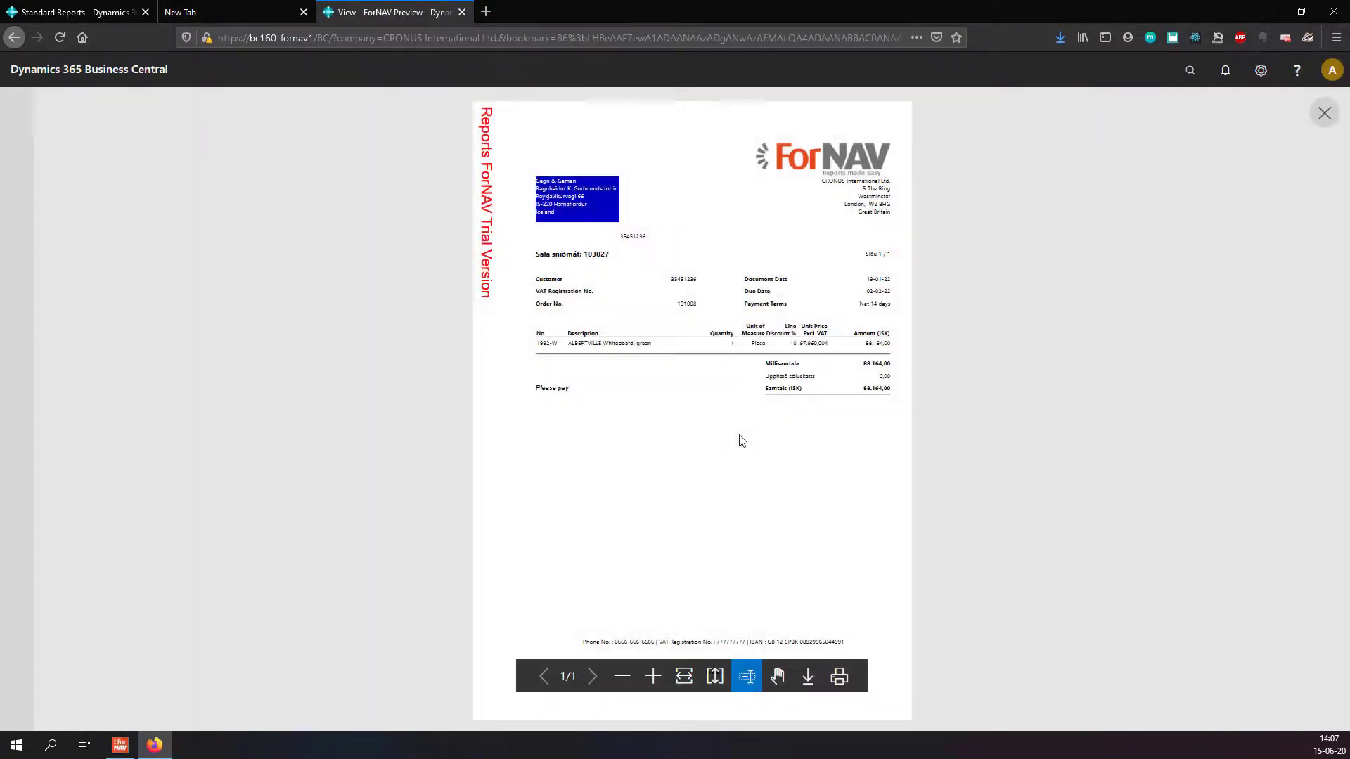